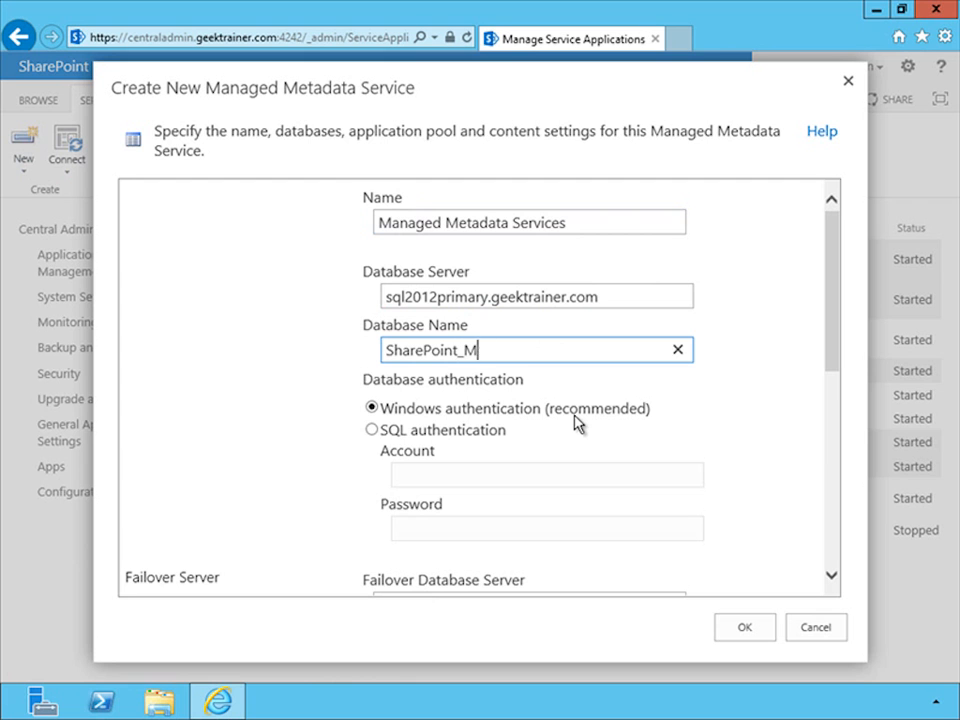
# Create the Managed Metadata Services application with database SharePoint_ManagedMetadata and the existing application pool SharePoint - Web Services
pyautogui.write('adata')
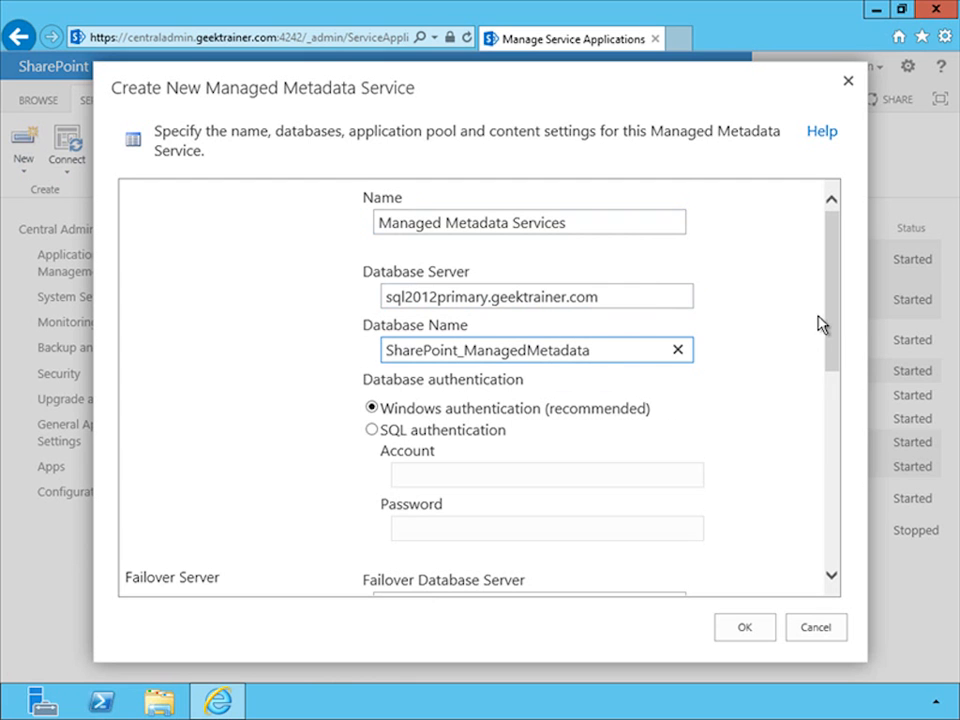
pyautogui.moveTo(833, 340); pyautogui.dragTo(817, 514)
pyautogui.click(372, 199)
pyautogui.click(461, 223)
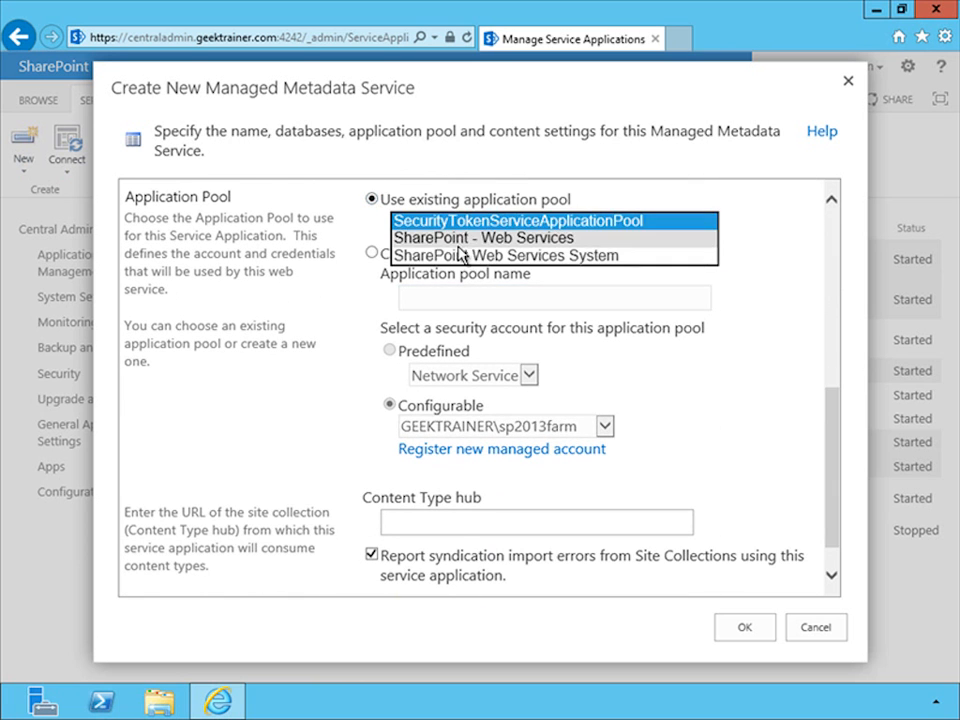
pyautogui.click(461, 240)
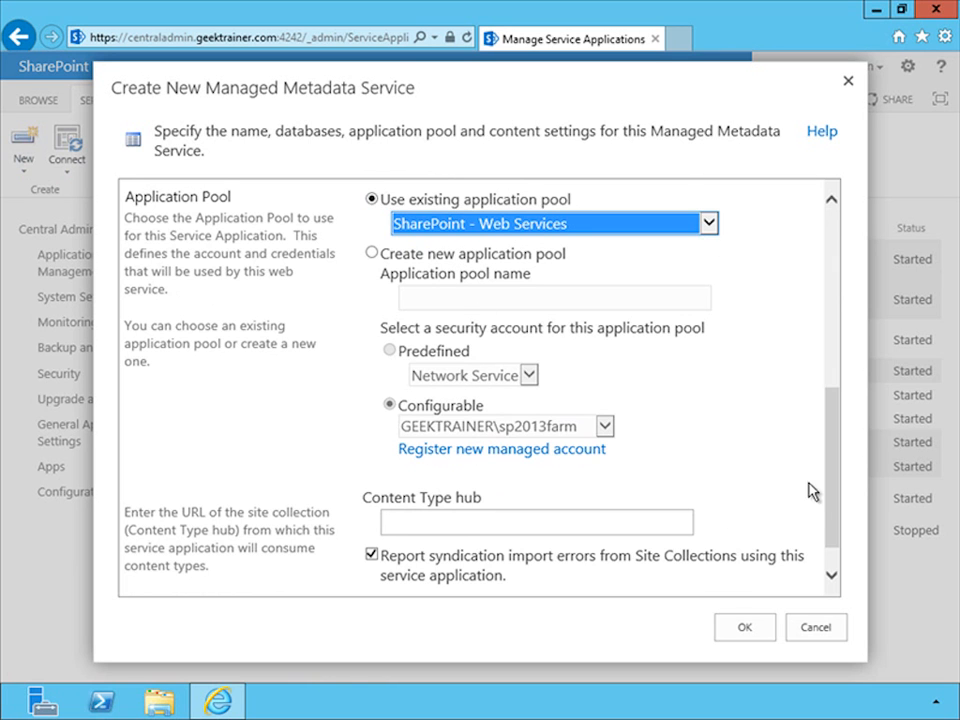
pyautogui.moveTo(831, 508); pyautogui.dragTo(821, 561)
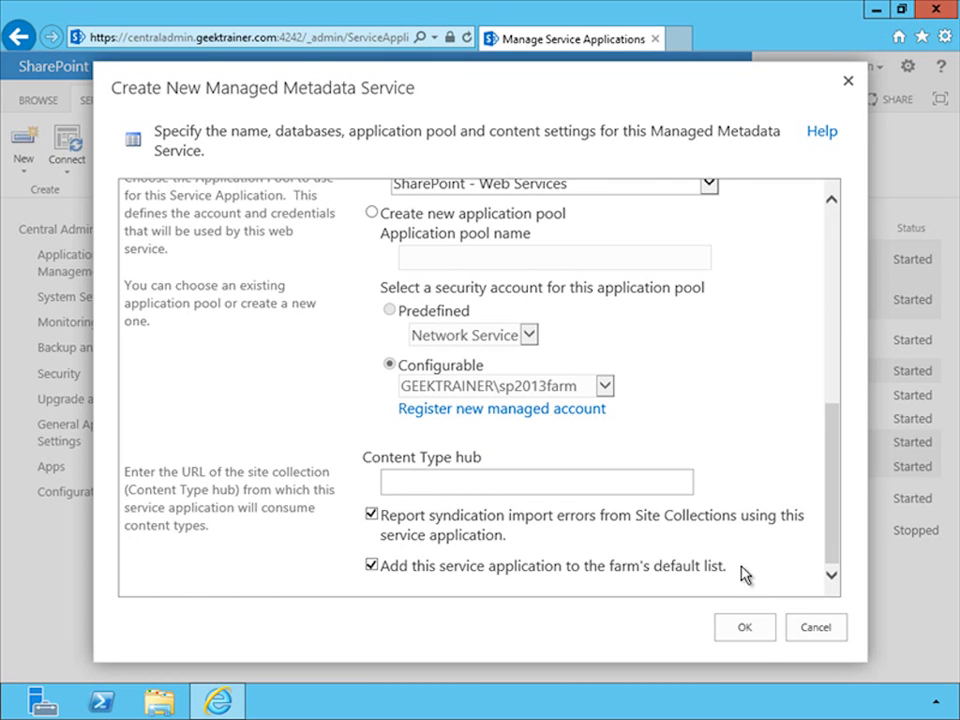
pyautogui.click(745, 628)
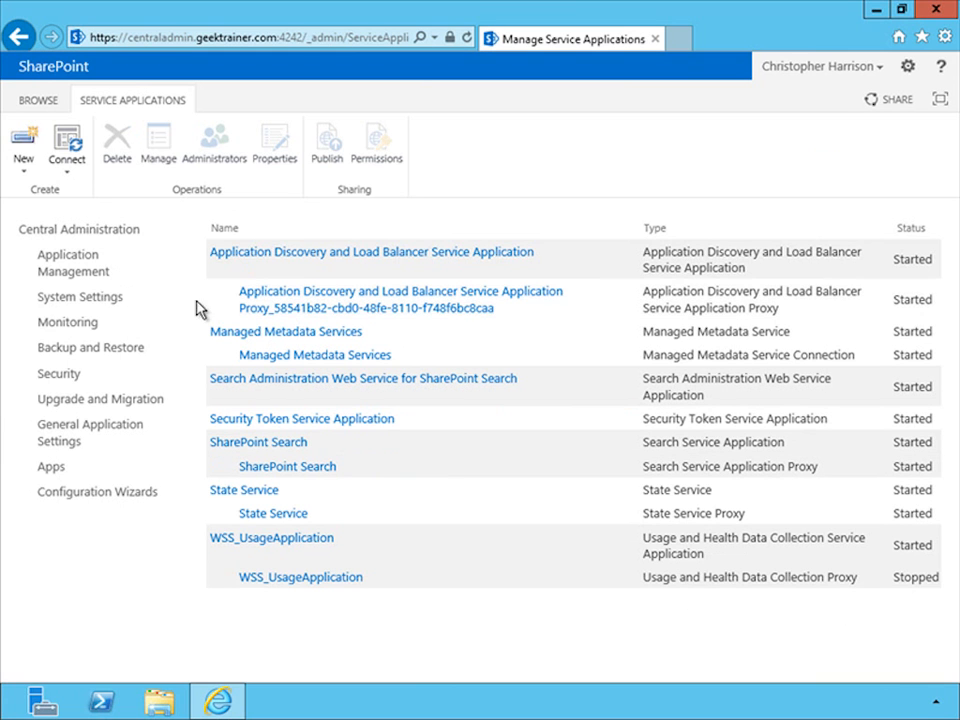
# Open the list of services on the server and check the status of the Managed Metadata Web Service
pyautogui.click(106, 302)
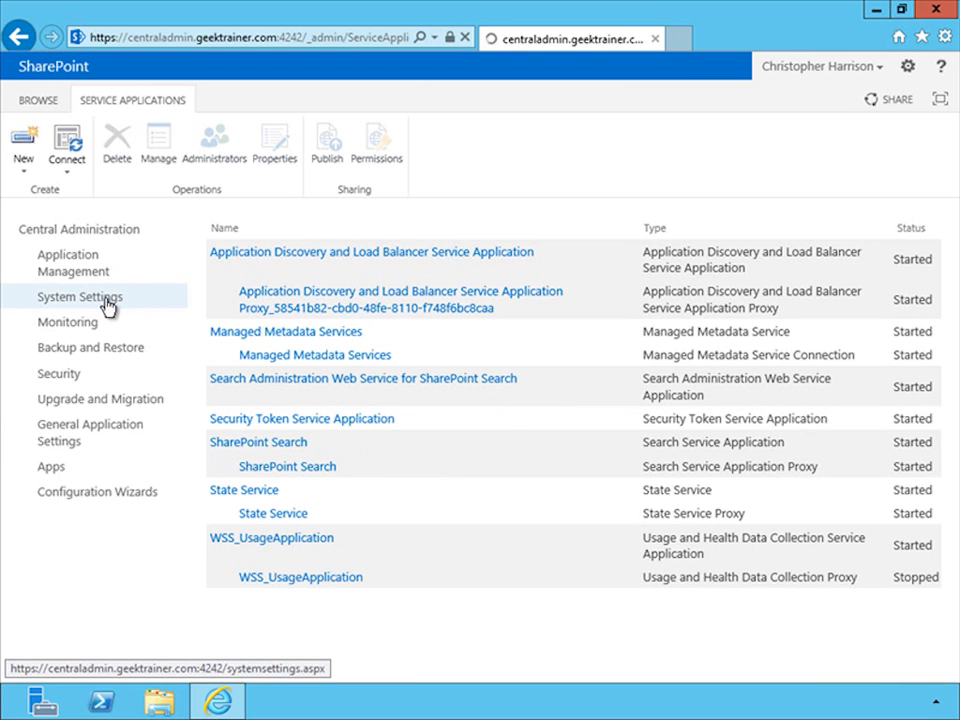
pyautogui.click(552, 259)
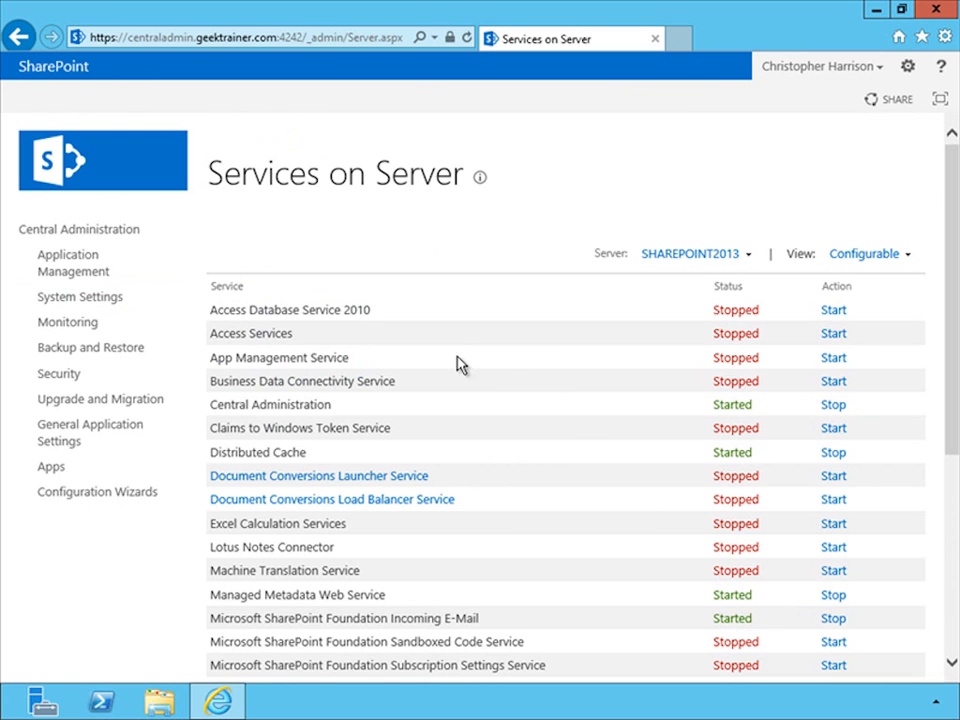
# Return to the service applications list and open the Managed Metadata Services term store for management
pyautogui.click(112, 274)
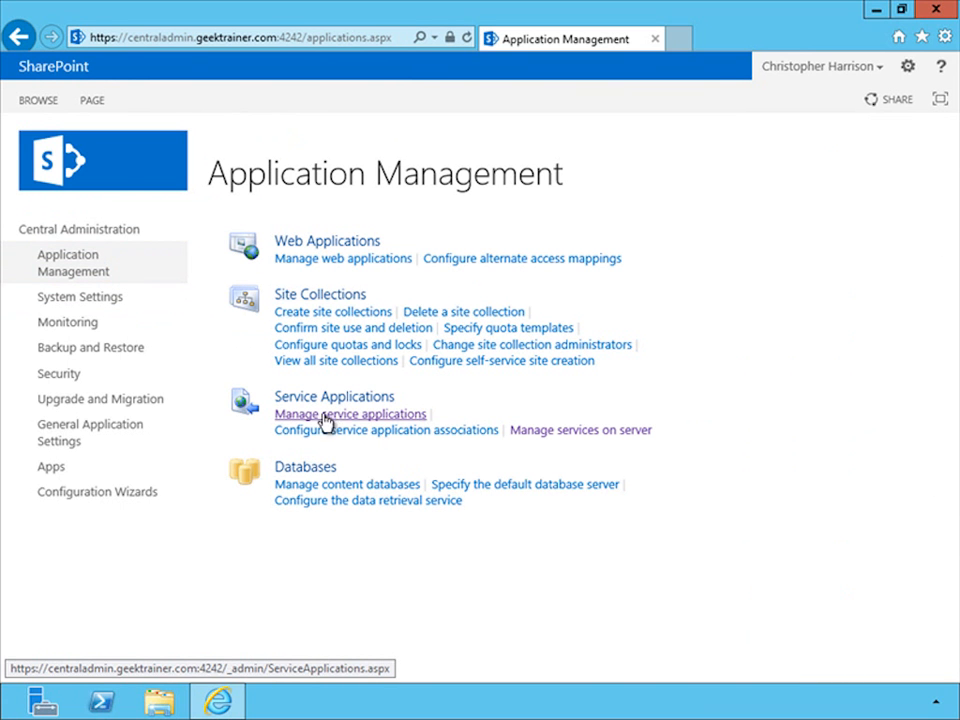
pyautogui.click(318, 415)
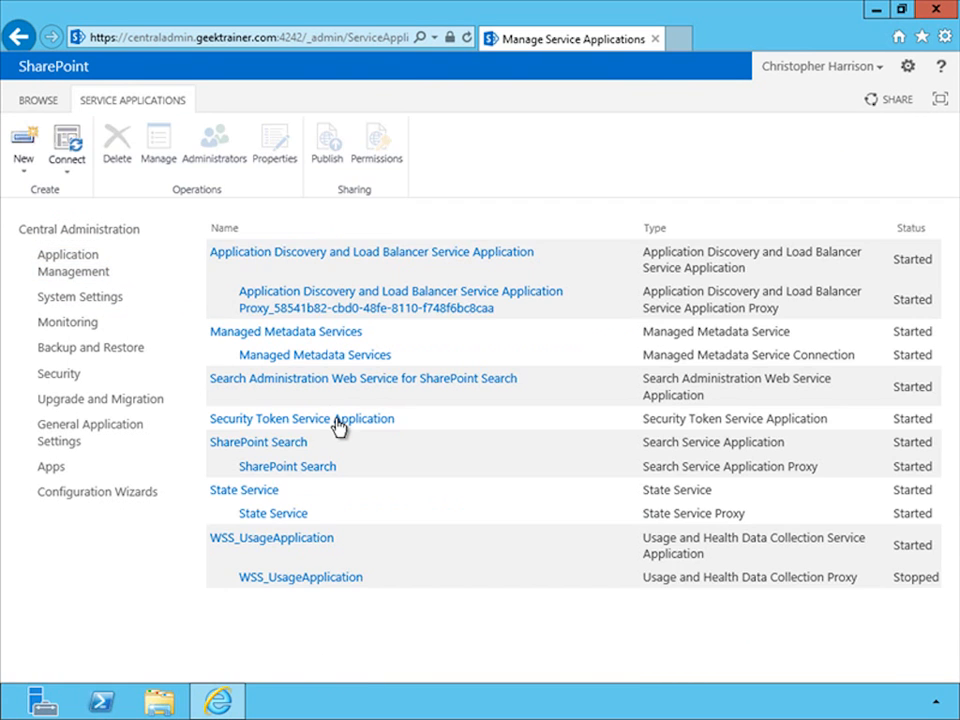
pyautogui.click(260, 336)
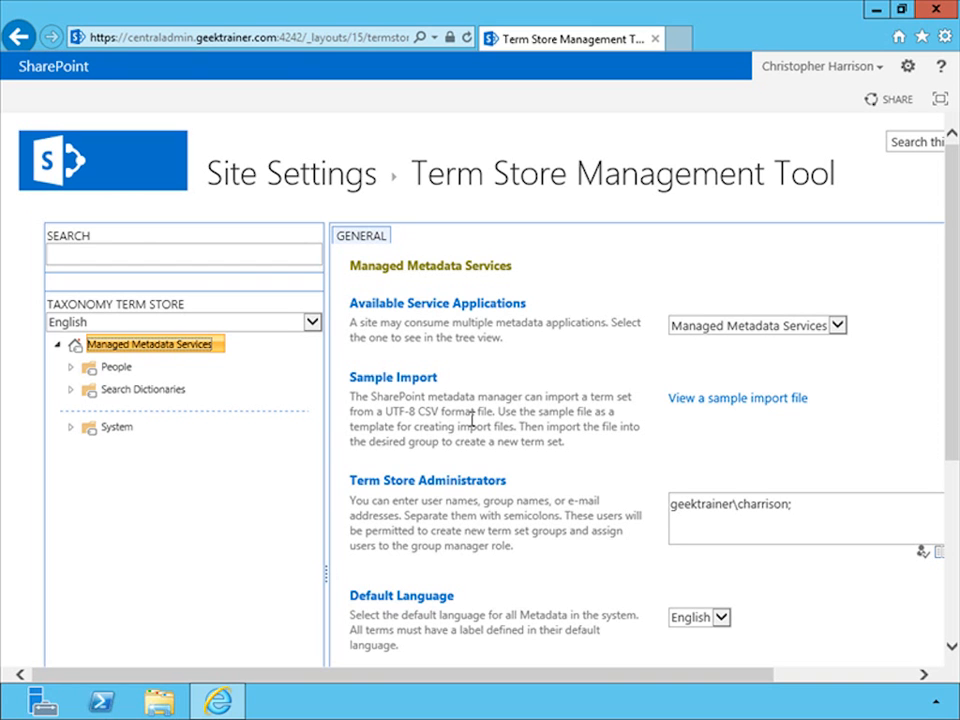
# Create a new term group named GeekTrainer in the Managed Metadata Services term store and view its settings
pyautogui.click(220, 348)
pyautogui.click(279, 372)
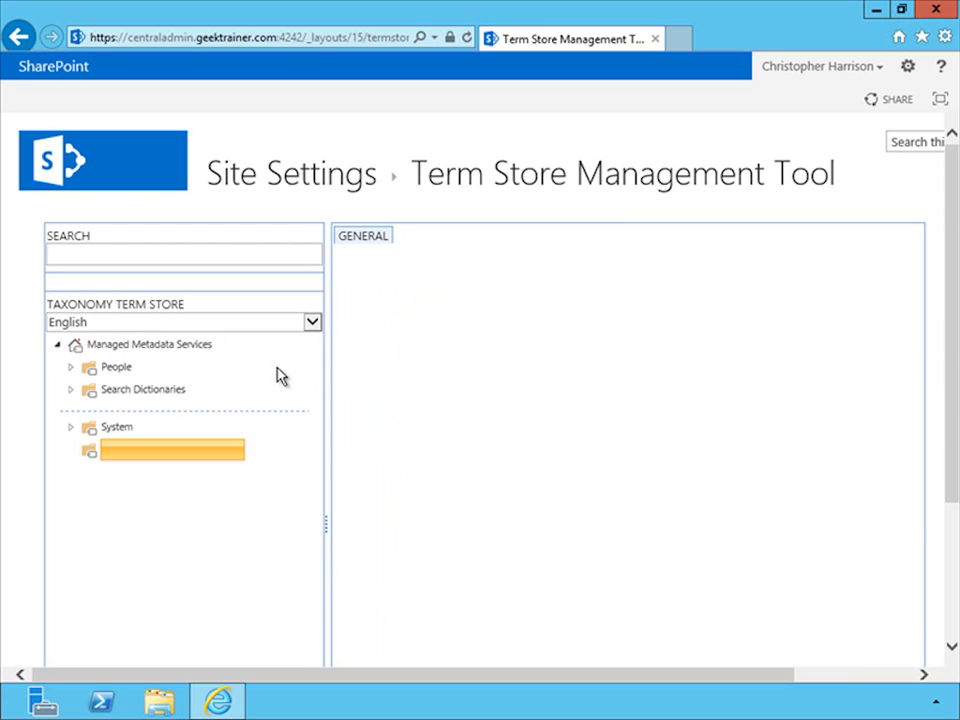
pyautogui.write('GeekTrainer')
pyautogui.press('Return')
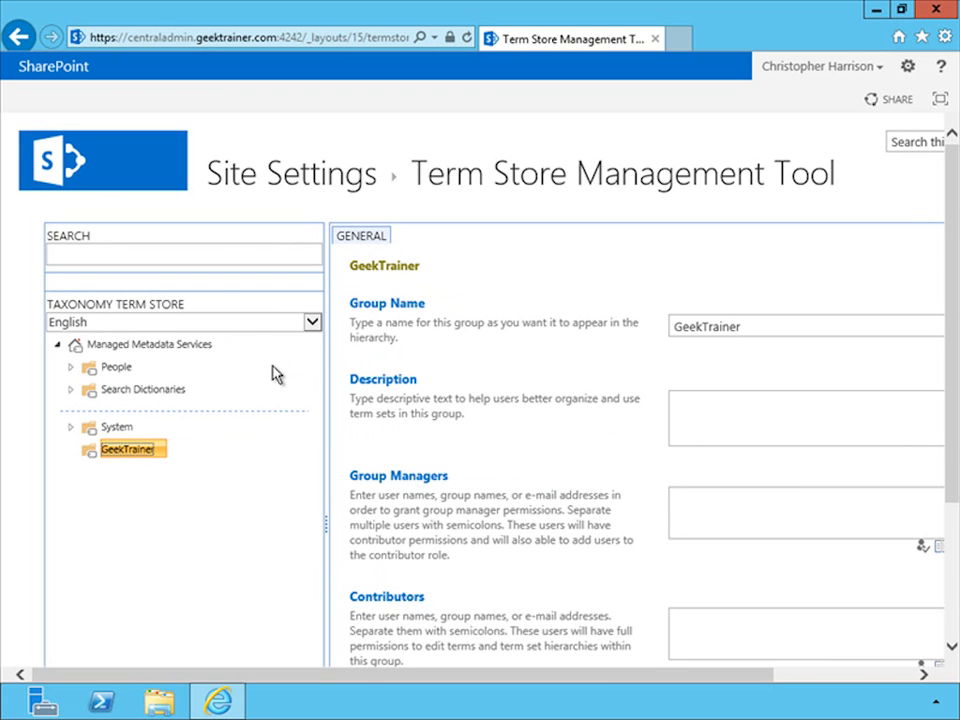
pyautogui.moveTo(949, 446); pyautogui.dragTo(955, 535)
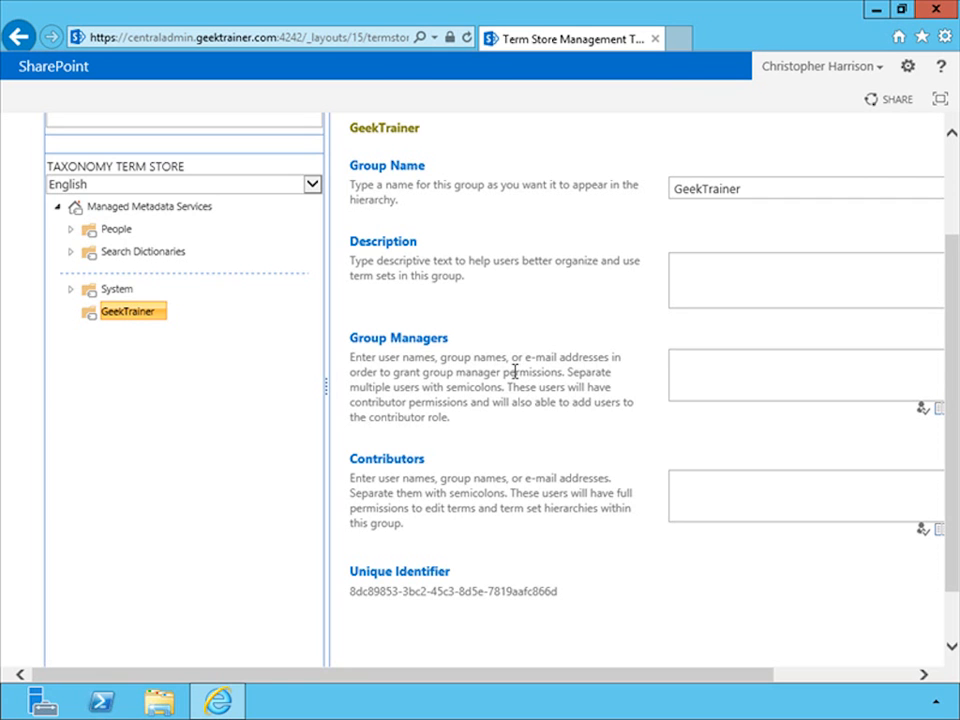
pyautogui.click(675, 46)
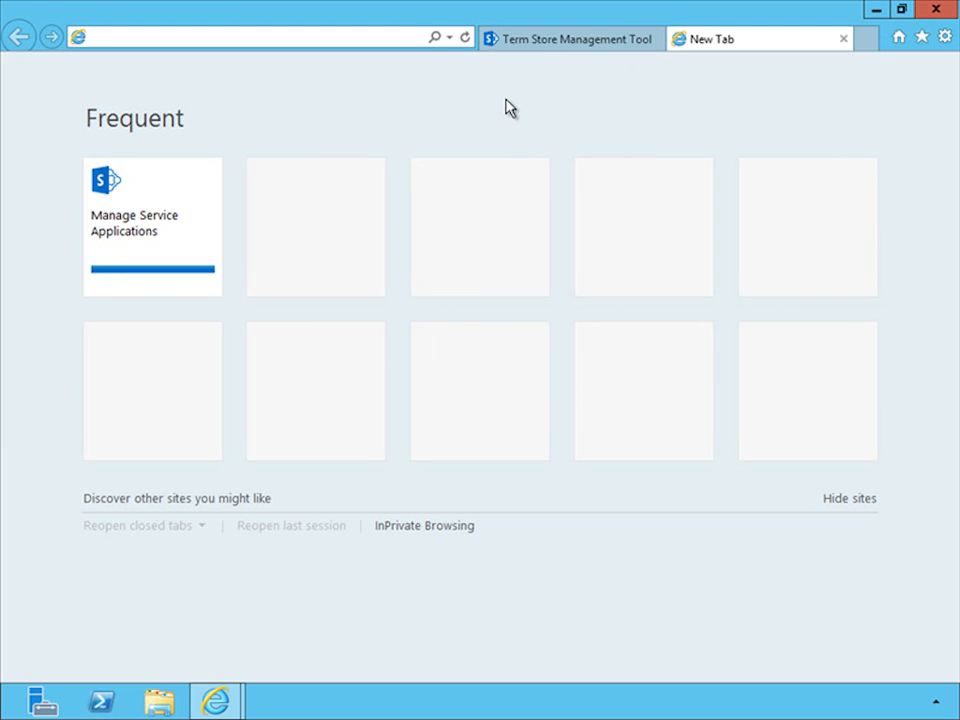
pyautogui.write('https:')
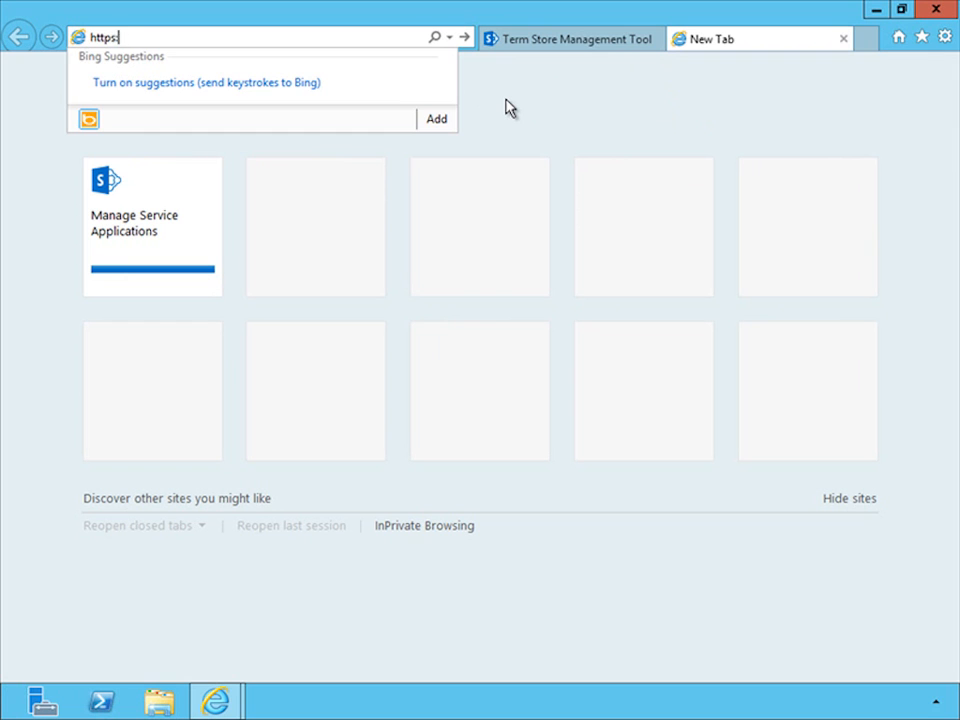
pyautogui.write('//intranet.geektrainer.com')
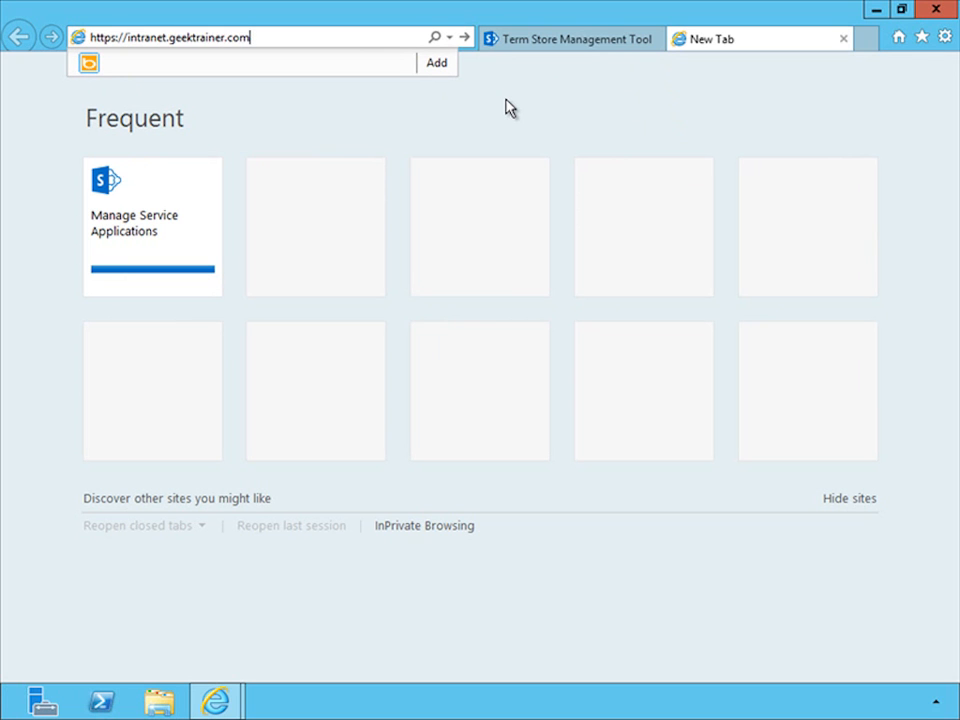
pyautogui.press('Return')
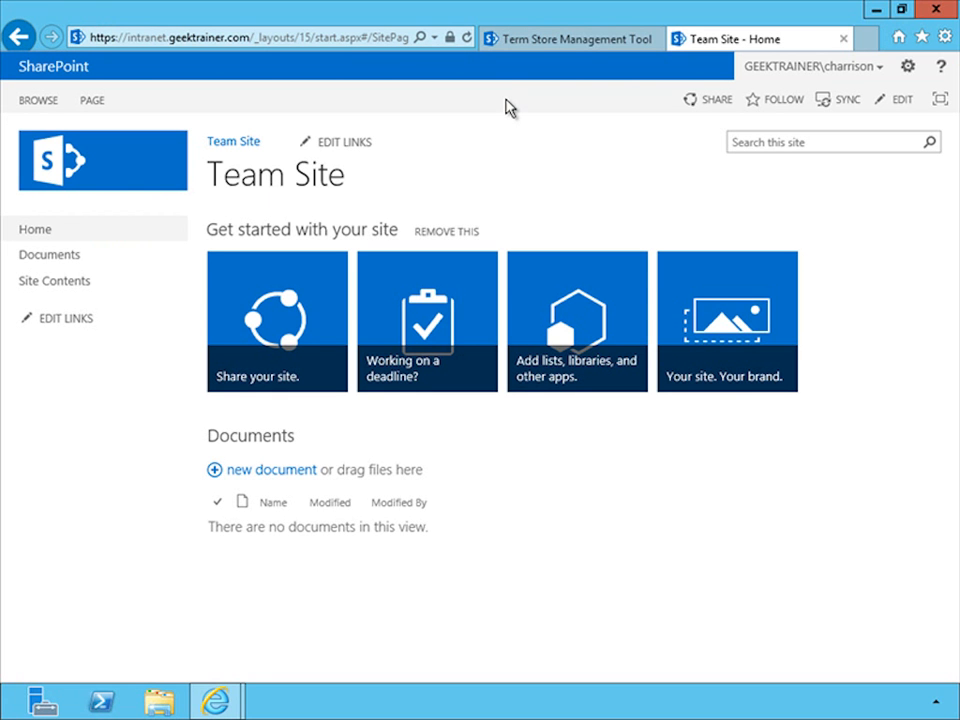
# Open term store management from the team site's settings
pyautogui.click(907, 70)
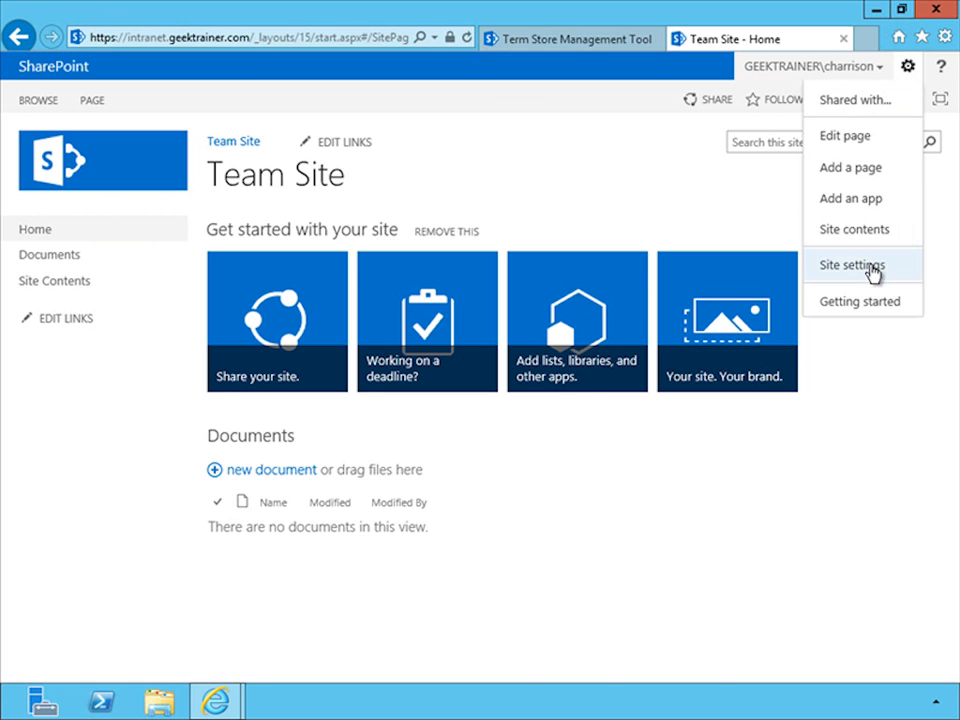
pyautogui.click(872, 268)
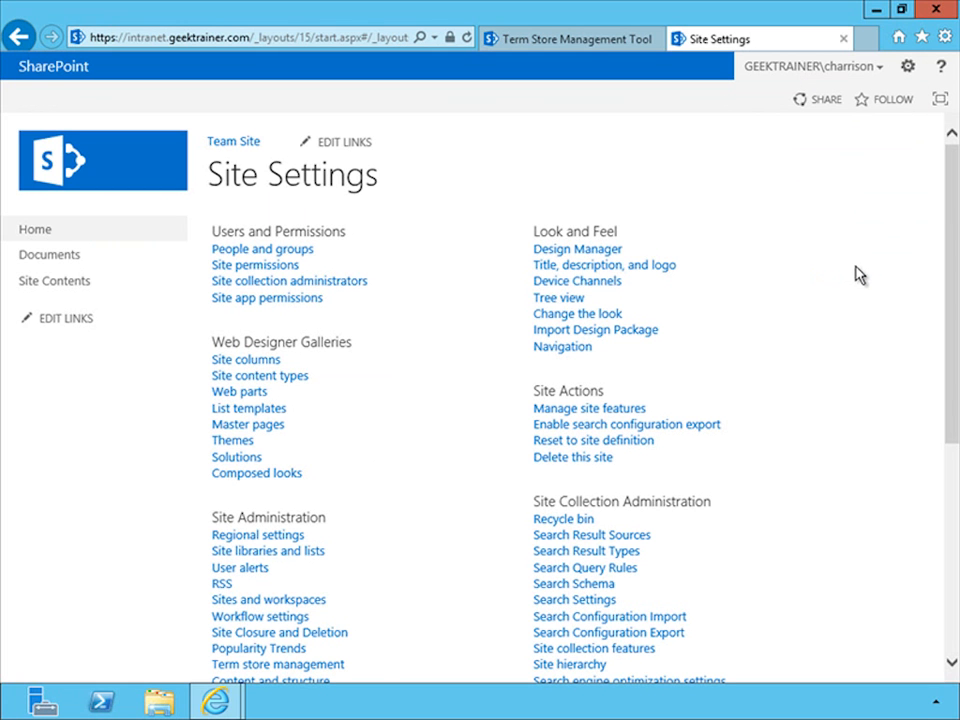
pyautogui.scroll(-2, 437, 449)
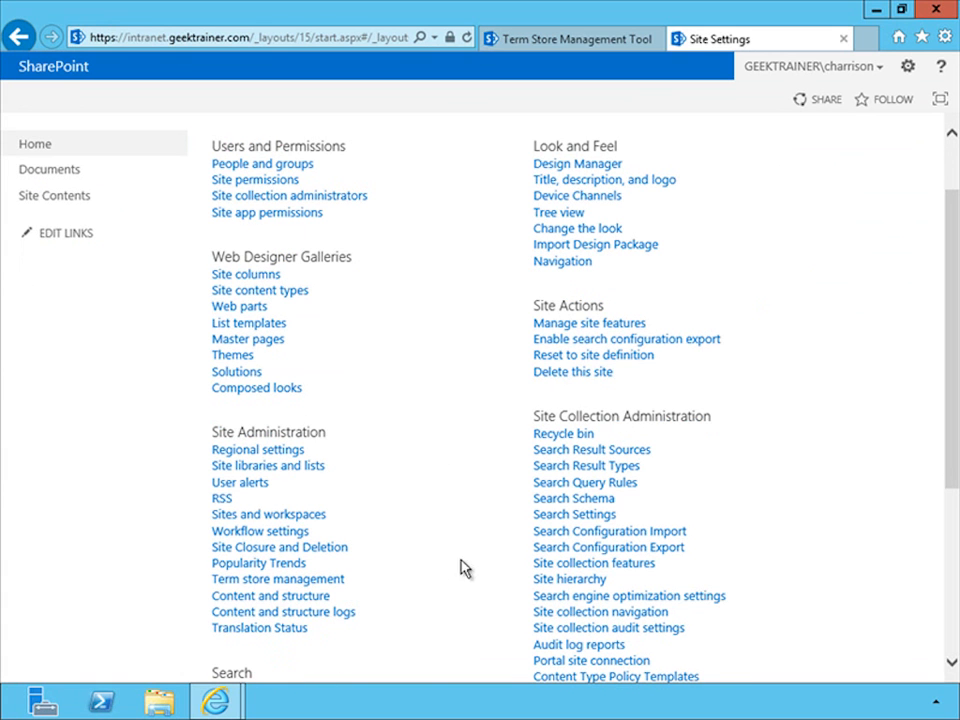
pyautogui.click(280, 588)
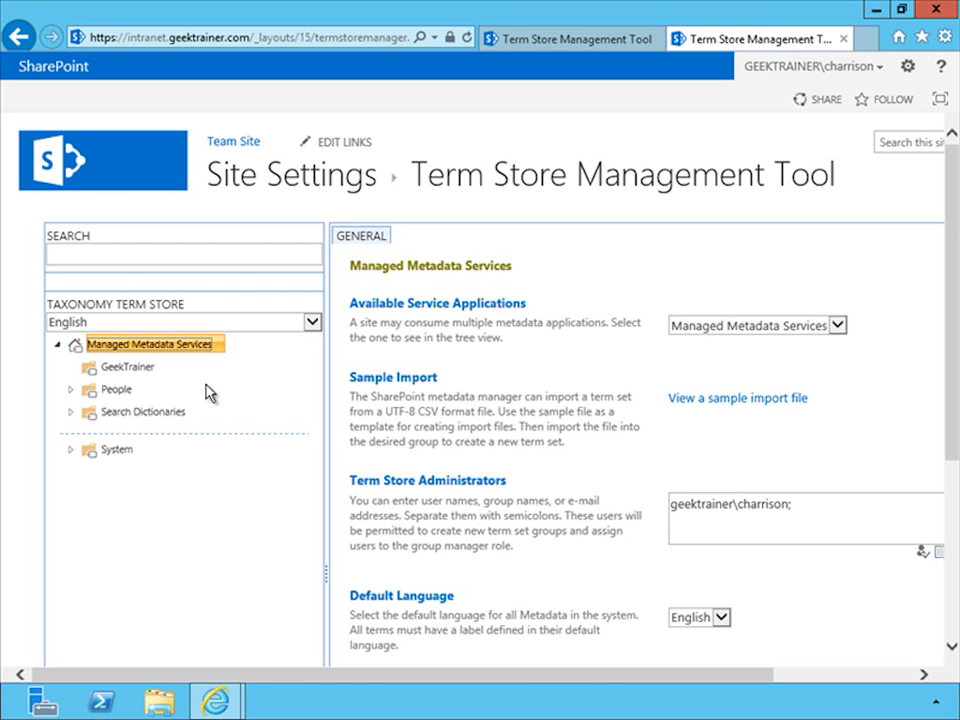
# Create a new term set named Job Title in the GeekTrainer group
pyautogui.click(160, 369)
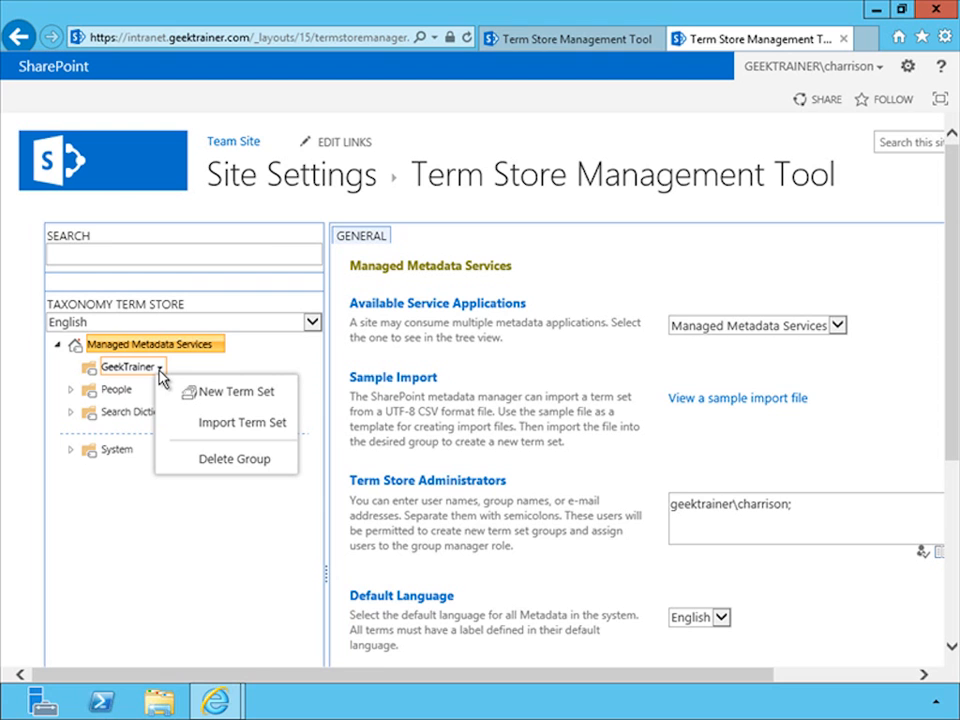
pyautogui.click(236, 393)
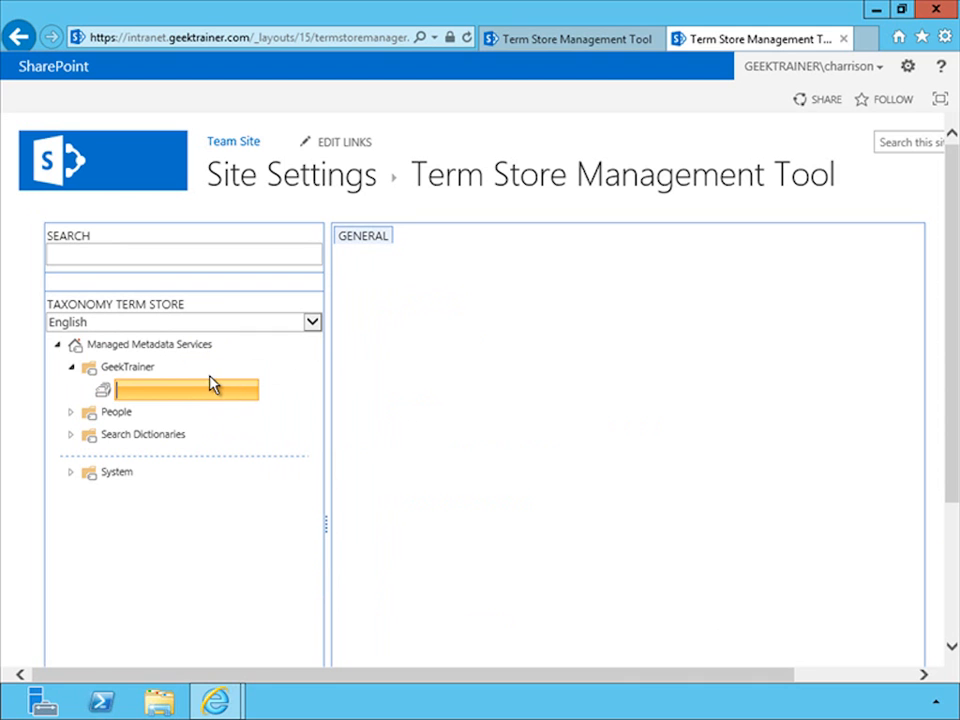
pyautogui.write('Job Title')
pyautogui.press('Return')
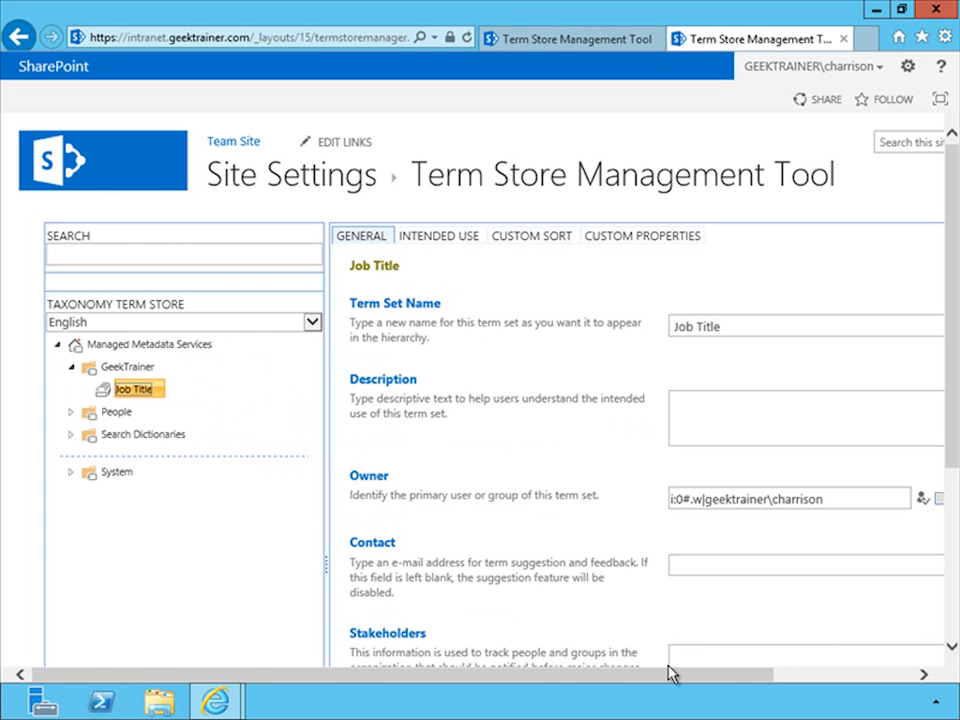
# Review the Job Title term set's general properties, from its owner and contact to stakeholders and submission policy
pyautogui.moveTo(666, 681); pyautogui.dragTo(735, 685)
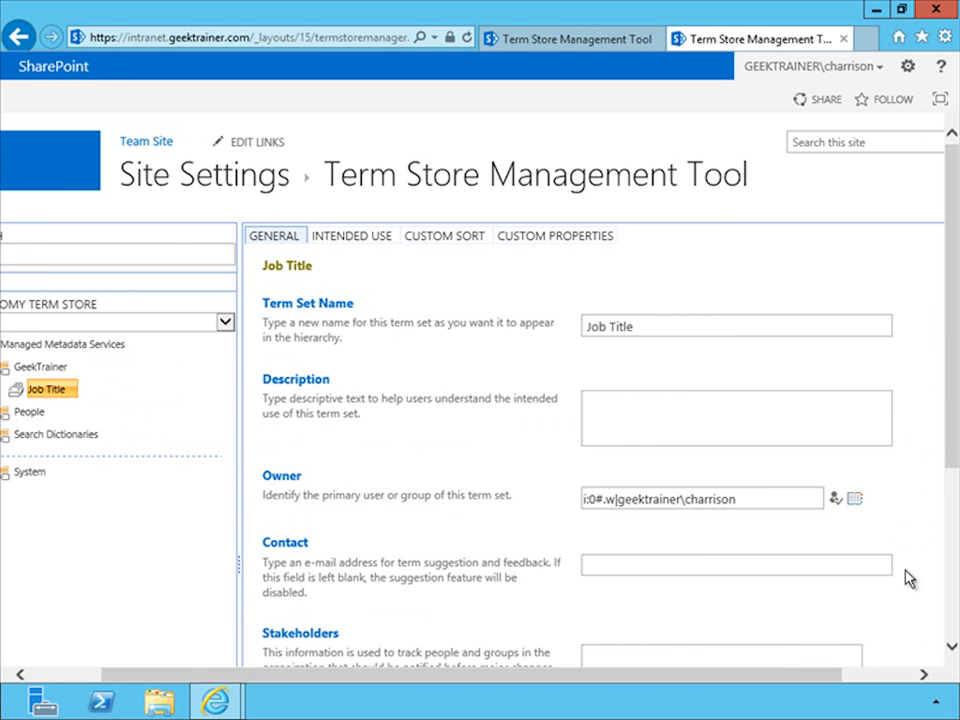
pyautogui.moveTo(954, 450); pyautogui.dragTo(956, 508)
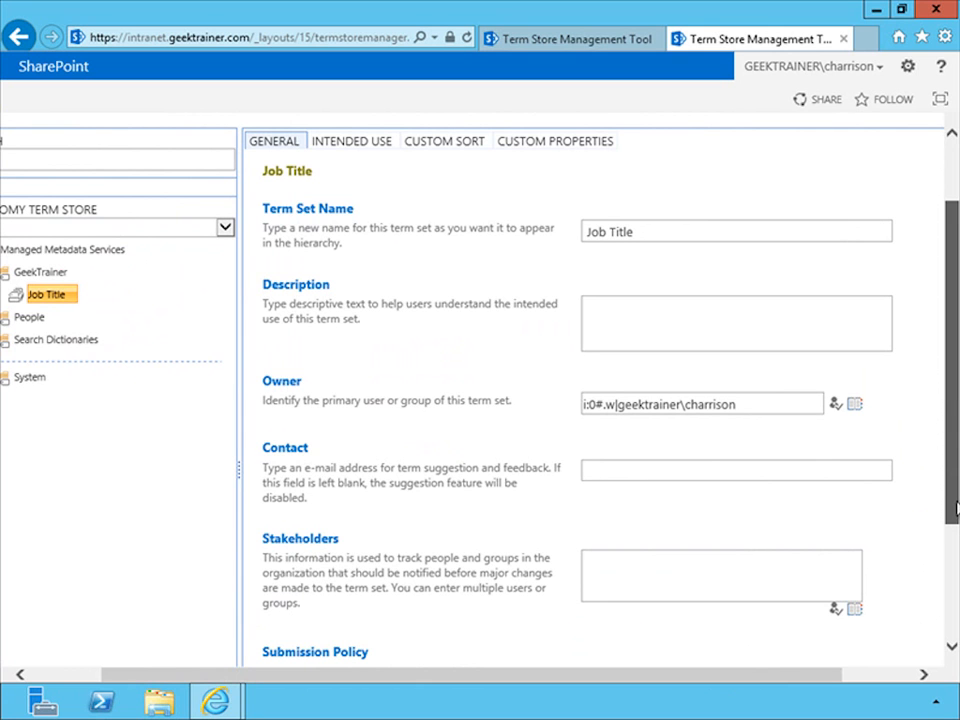
pyautogui.moveTo(956, 508); pyautogui.dragTo(950, 612)
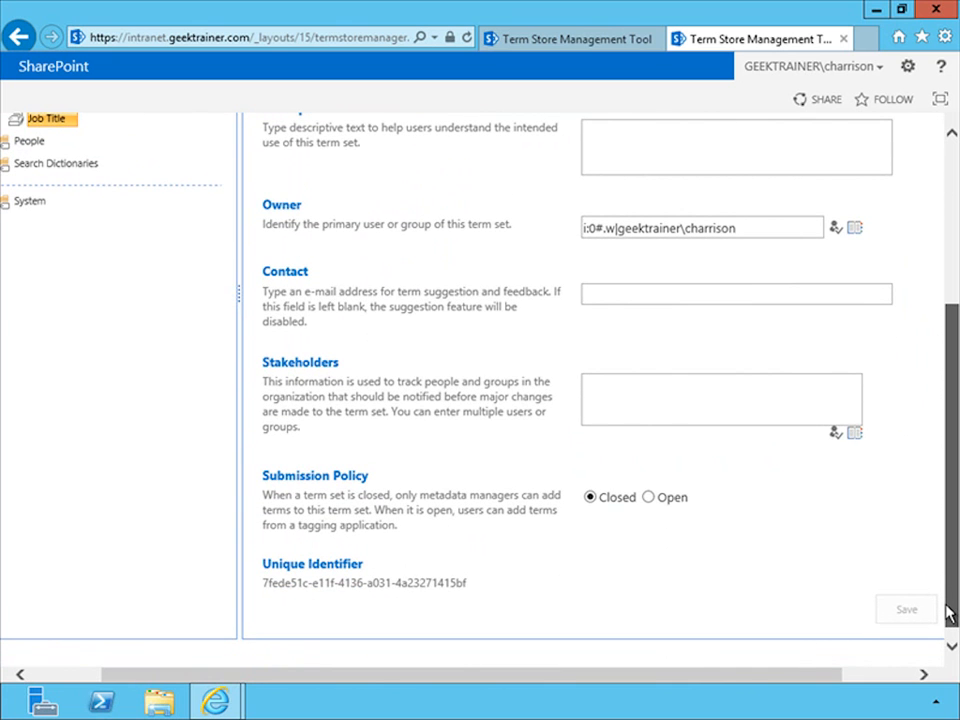
pyautogui.moveTo(949, 613); pyautogui.dragTo(944, 516)
pyautogui.moveTo(686, 683); pyautogui.dragTo(491, 688)
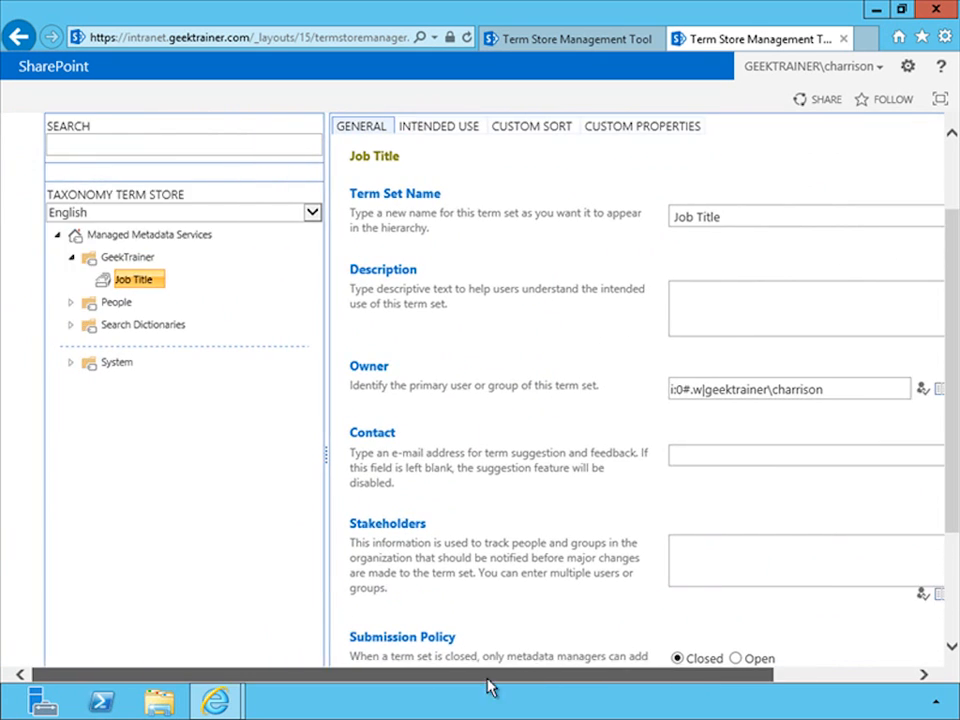
# Add the terms Sales, Human Resources and Information Technology to the Job Title term set
pyautogui.click(158, 283)
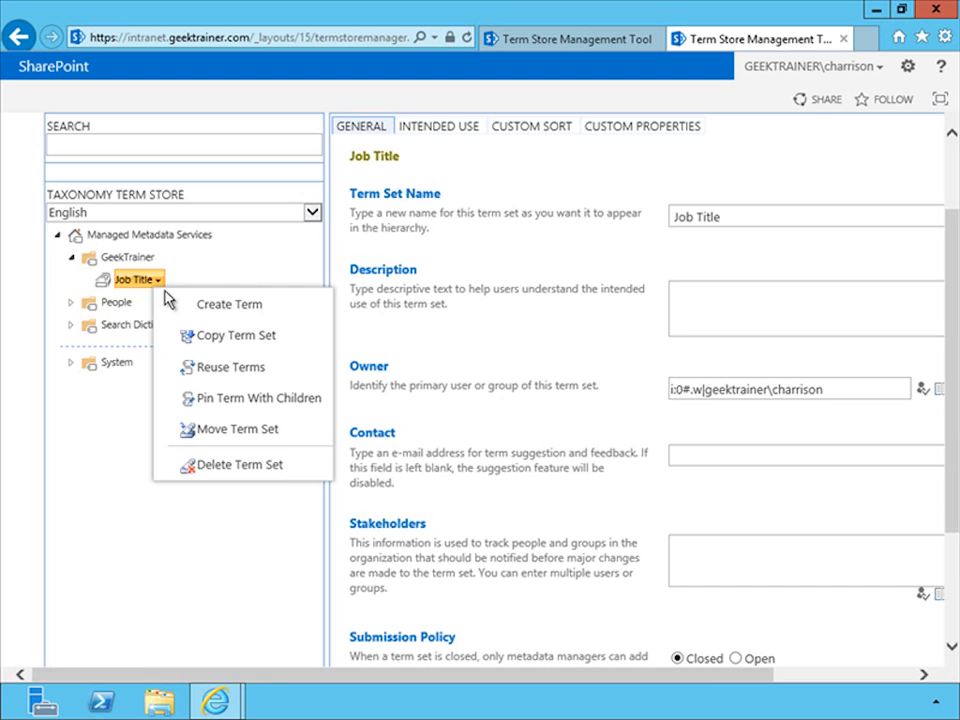
pyautogui.click(201, 306)
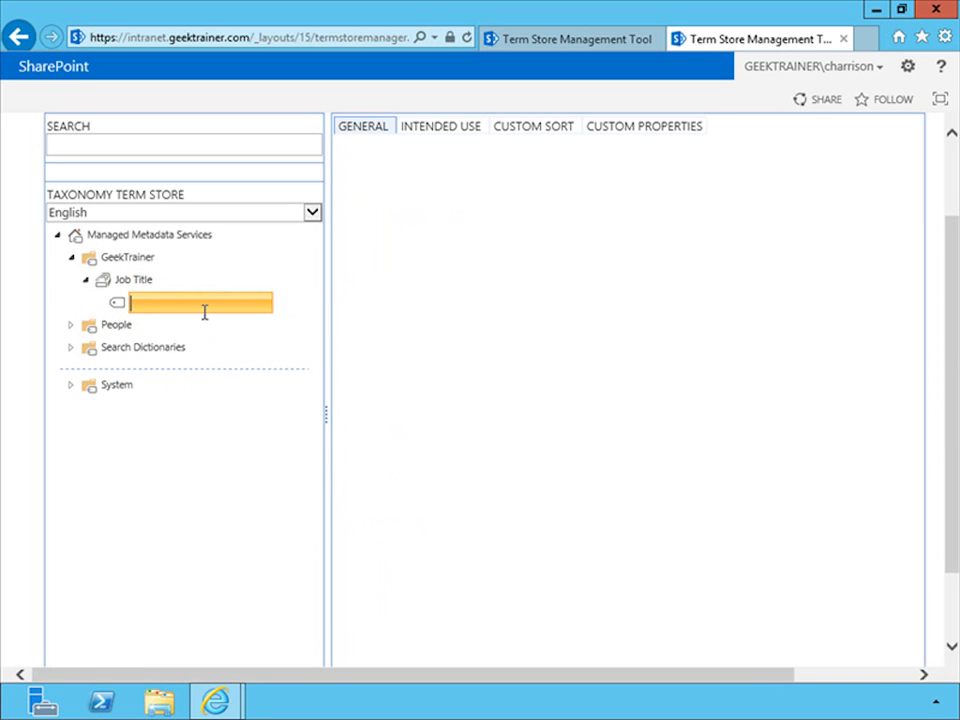
pyautogui.write('Sales')
pyautogui.press('Return')
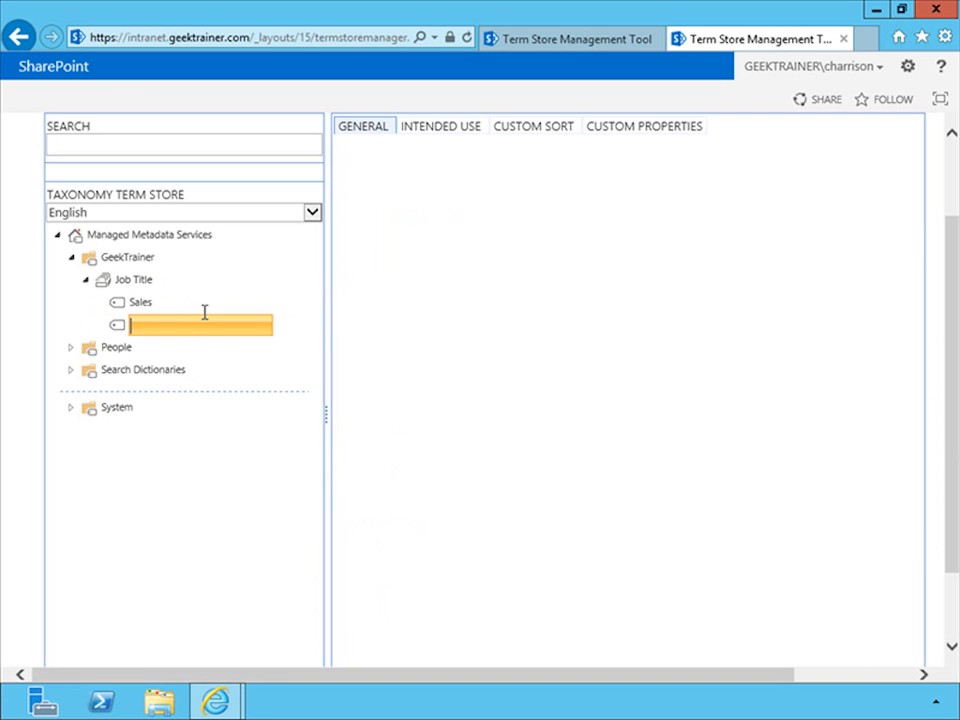
pyautogui.write('Human Resources')
pyautogui.press('Return')
pyautogui.write('Information ')
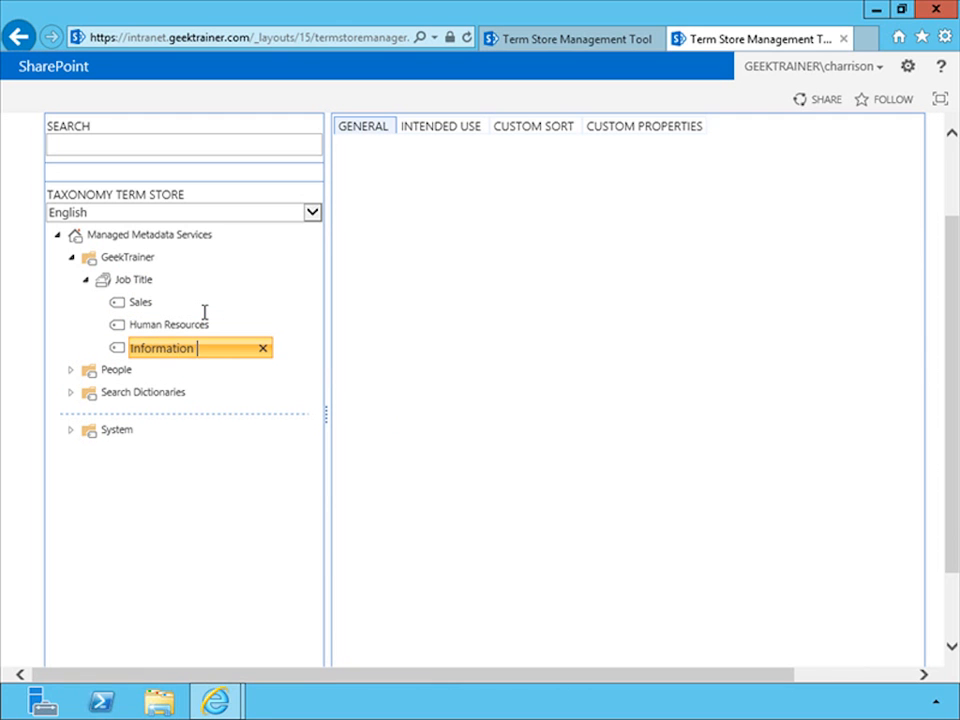
pyautogui.write('Technology')
pyautogui.press('Return')
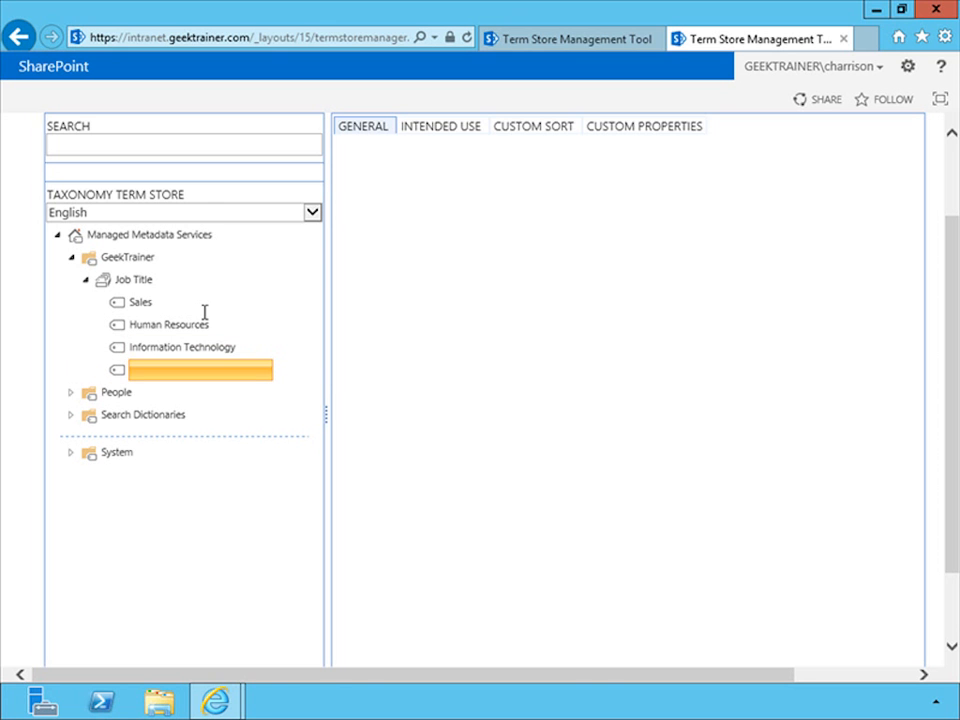
# Select the Sales term and turn off its availability for tagging
pyautogui.click(139, 304)
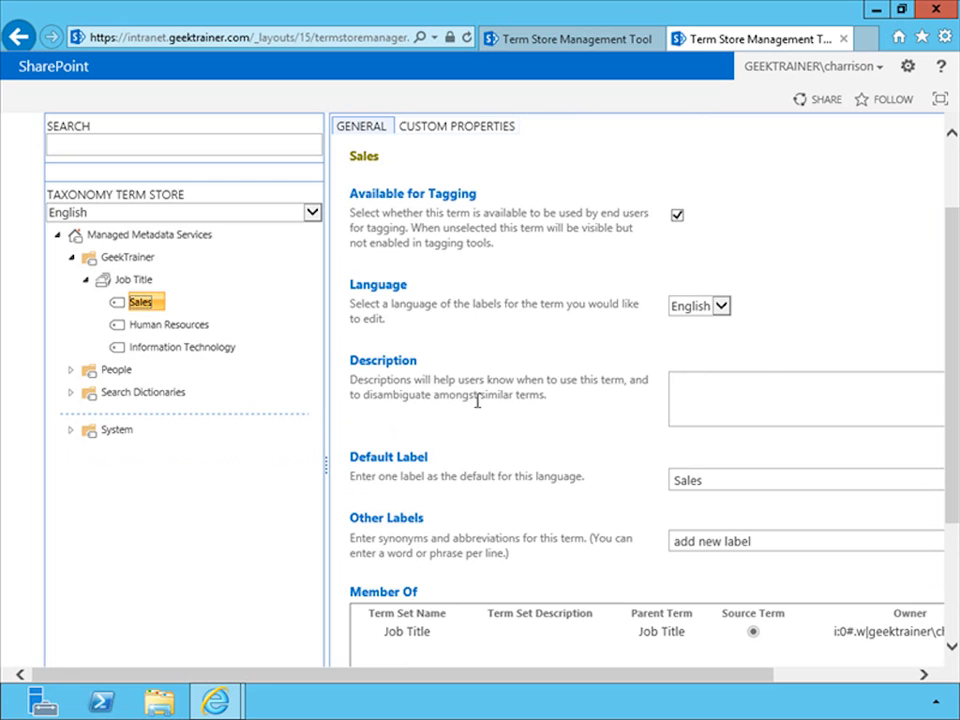
pyautogui.click(678, 220)
# Save the changed tagging setting of the Sales term
pyautogui.moveTo(955, 340); pyautogui.dragTo(953, 455)
pyautogui.moveTo(739, 680); pyautogui.dragTo(821, 675)
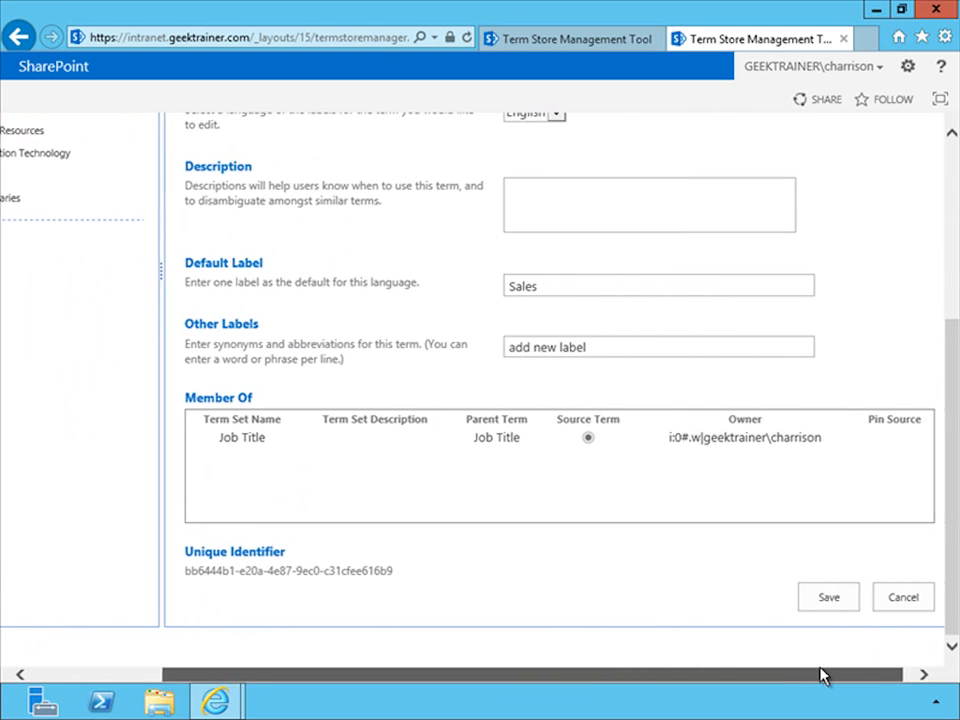
pyautogui.click(824, 598)
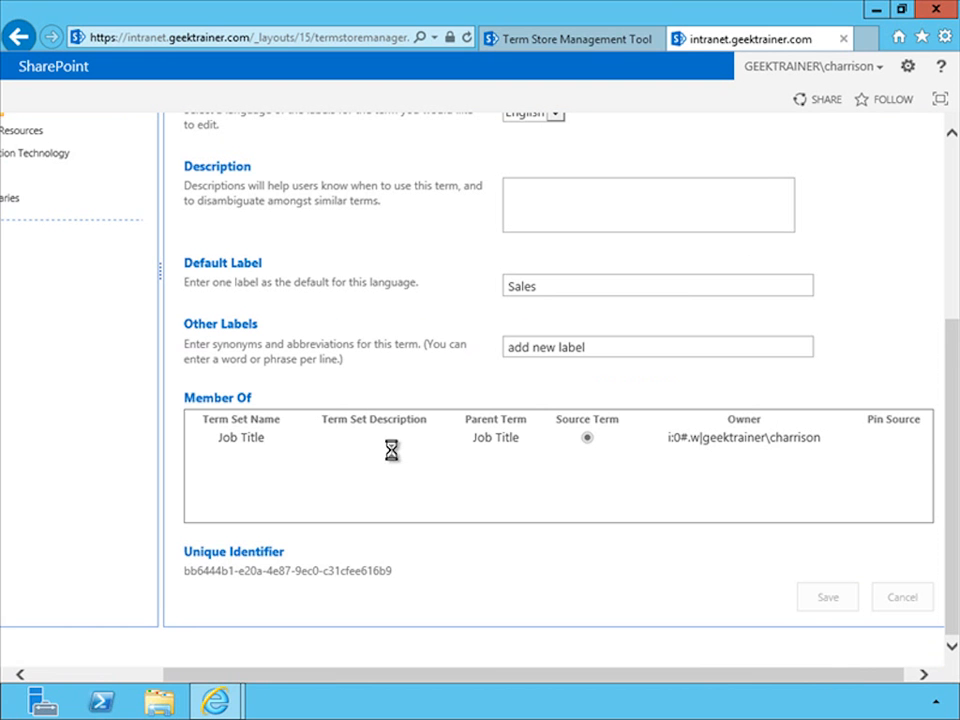
# Make the Human Resources term unavailable for tagging and save the change
pyautogui.moveTo(231, 677); pyautogui.dragTo(124, 662)
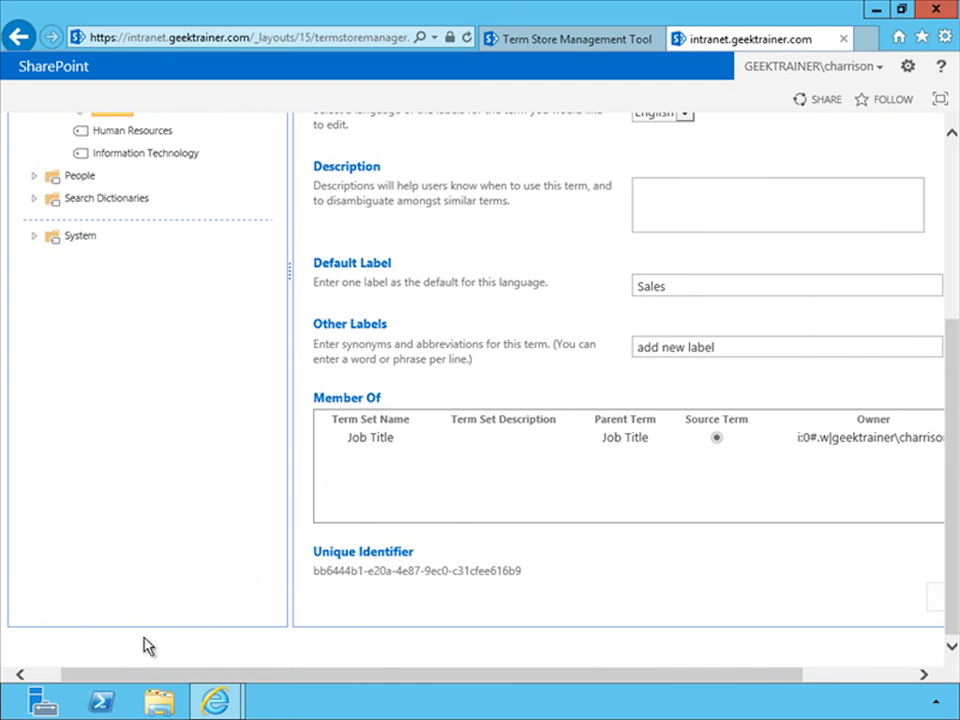
pyautogui.moveTo(949, 476); pyautogui.dragTo(912, 366)
pyautogui.click(118, 296)
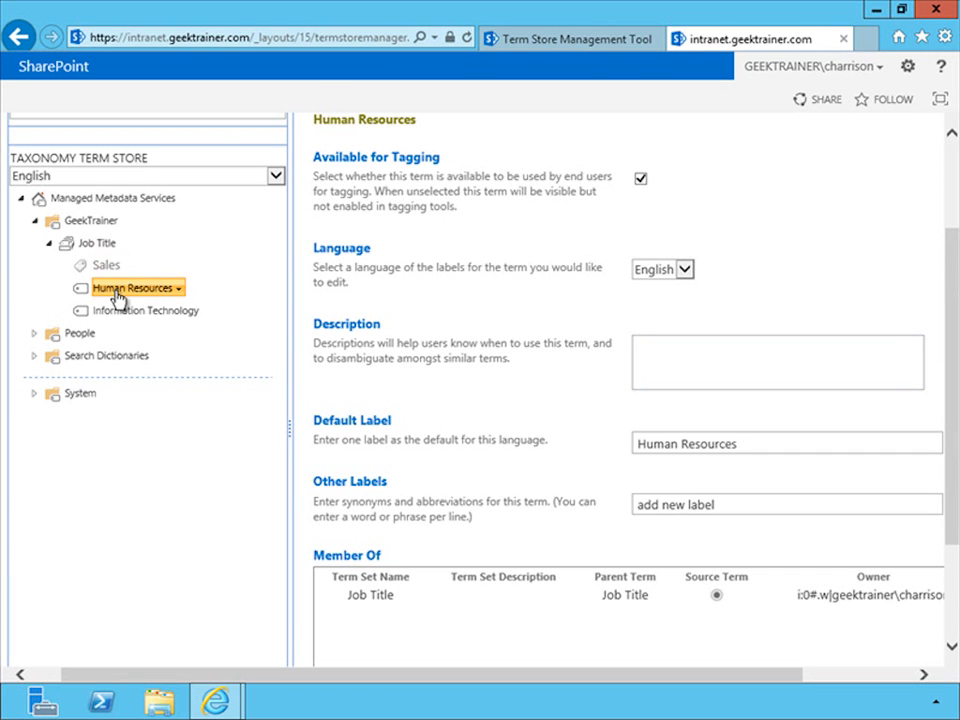
pyautogui.click(640, 179)
pyautogui.moveTo(951, 407); pyautogui.dragTo(935, 605)
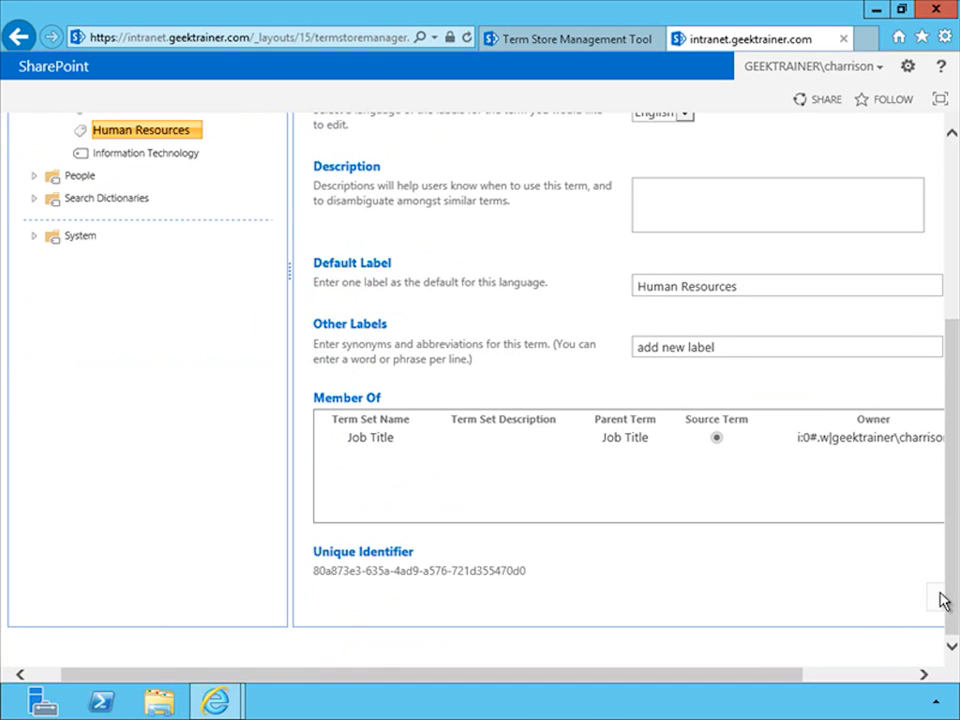
pyautogui.click(945, 603)
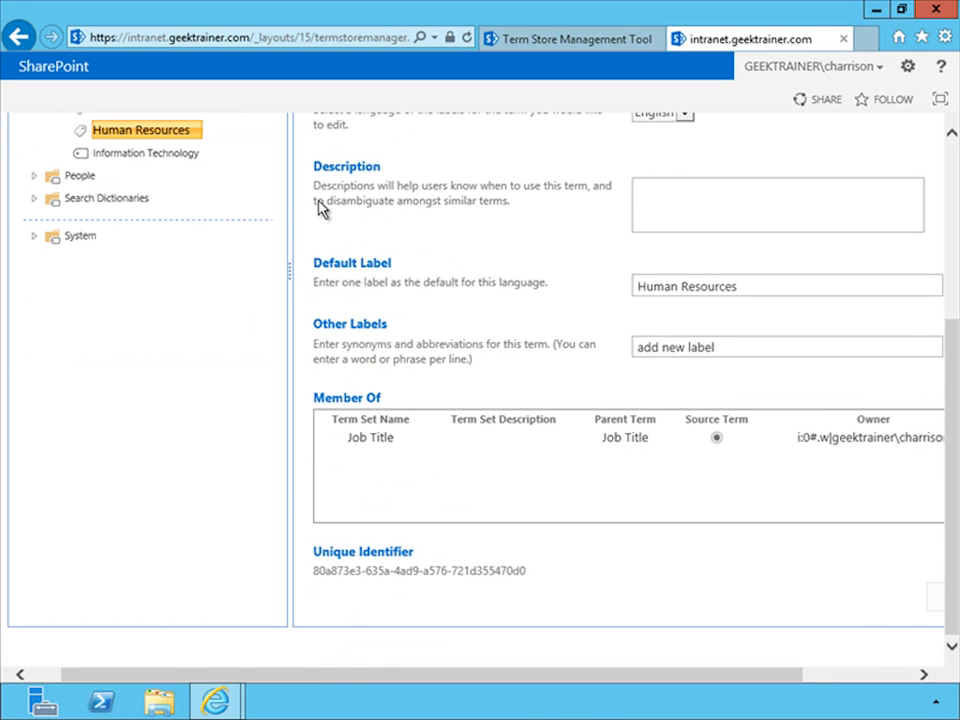
# Make the Information Technology term unavailable for tagging and save the change
pyautogui.click(140, 155)
pyautogui.moveTo(953, 369); pyautogui.dragTo(940, 258)
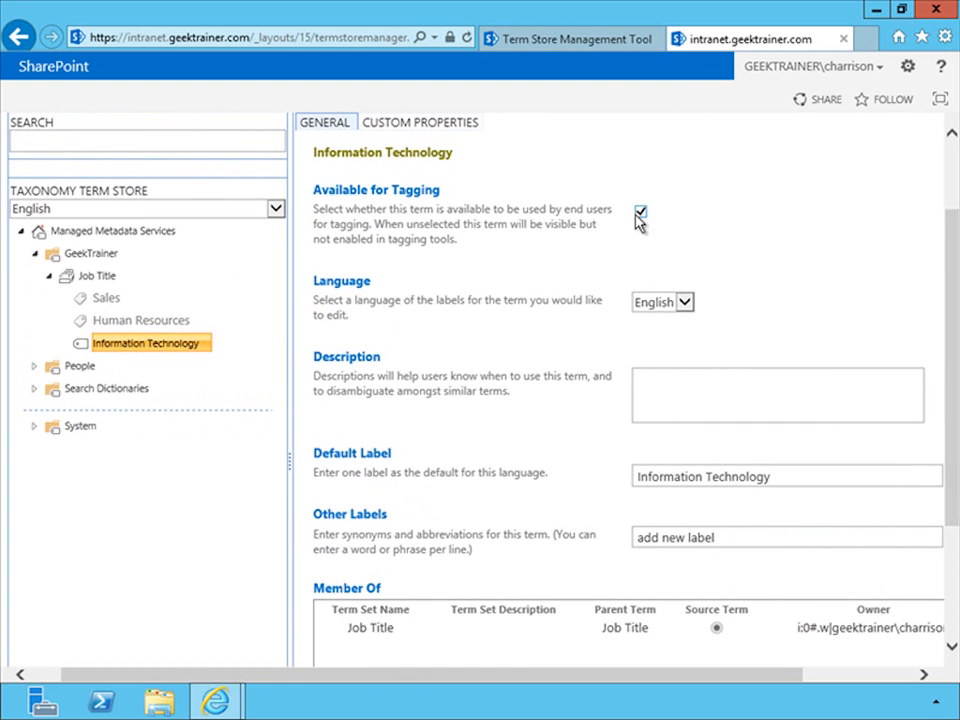
pyautogui.click(641, 211)
pyautogui.moveTo(945, 298); pyautogui.dragTo(926, 616)
pyautogui.click(937, 604)
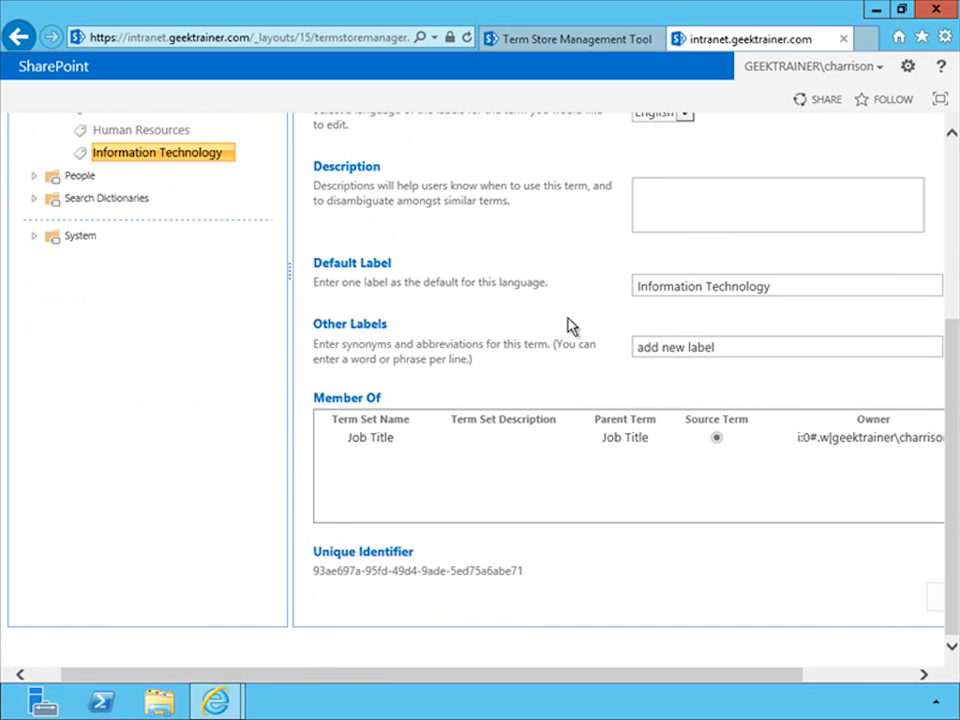
# Create the child terms Help Desk Technician, Administrator and Code Monkey under the Information Technology term
pyautogui.moveTo(952, 398); pyautogui.dragTo(921, 272)
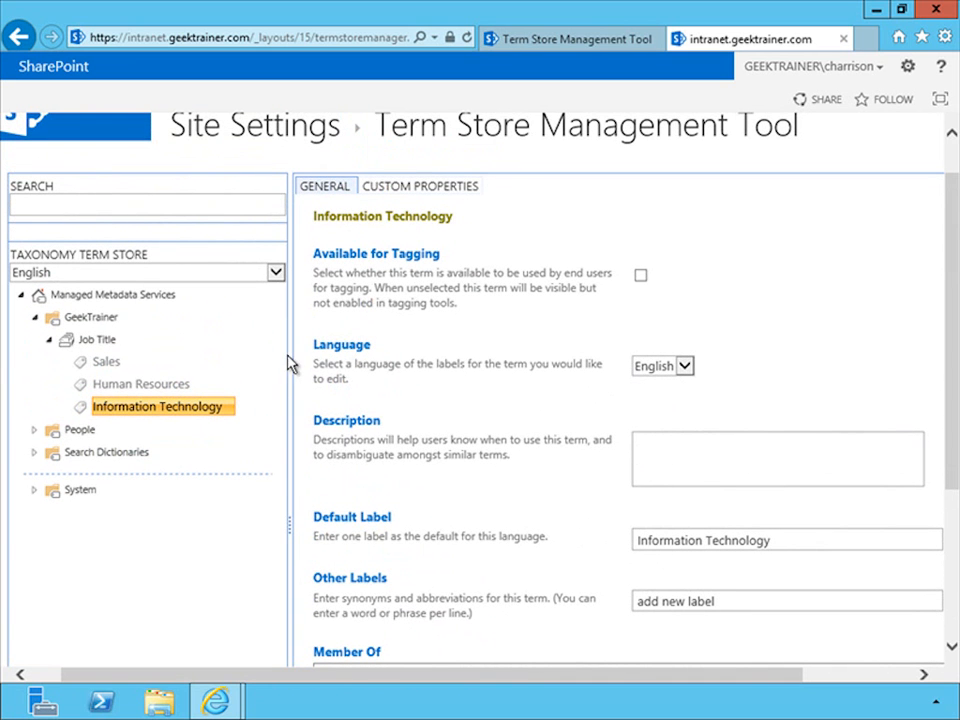
pyautogui.click(229, 409)
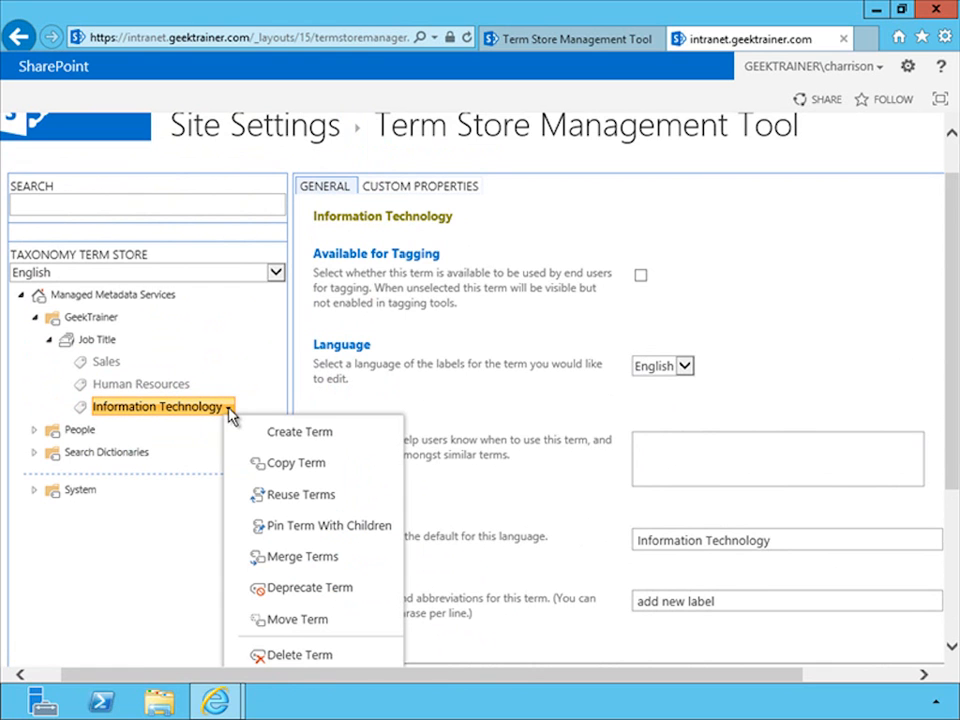
pyautogui.click(275, 436)
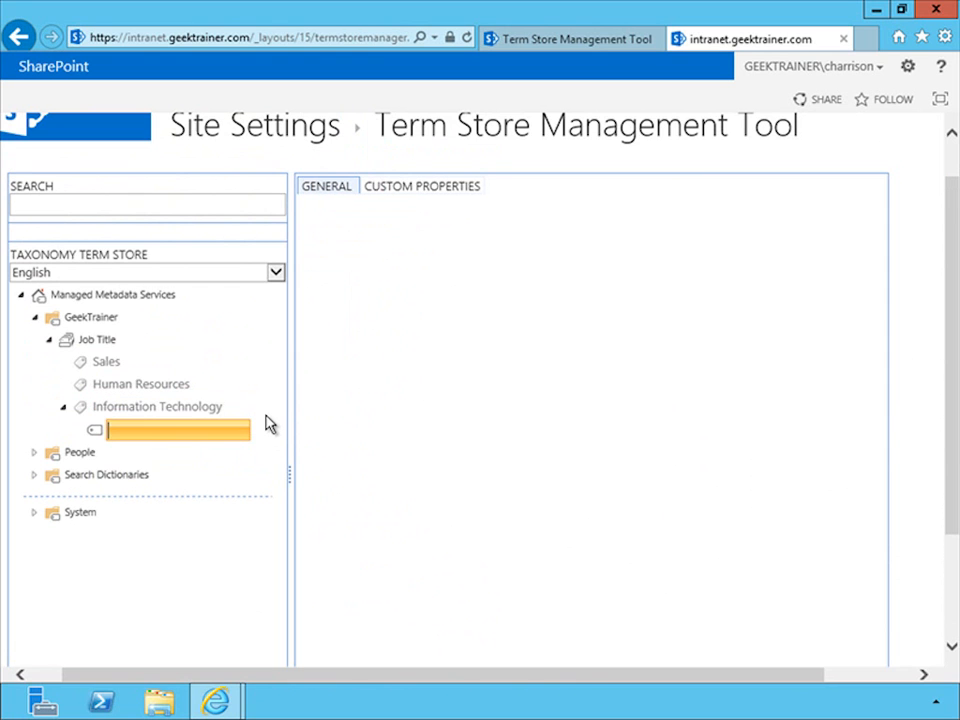
pyautogui.write('Help Desk Techni')
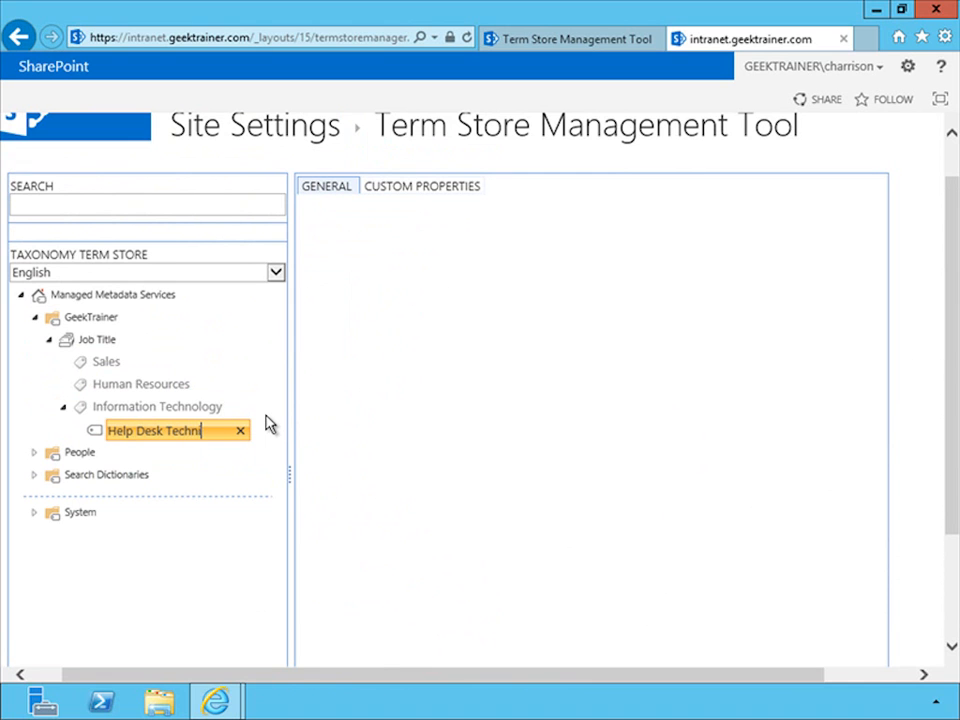
pyautogui.write('cian')
pyautogui.press('Return')
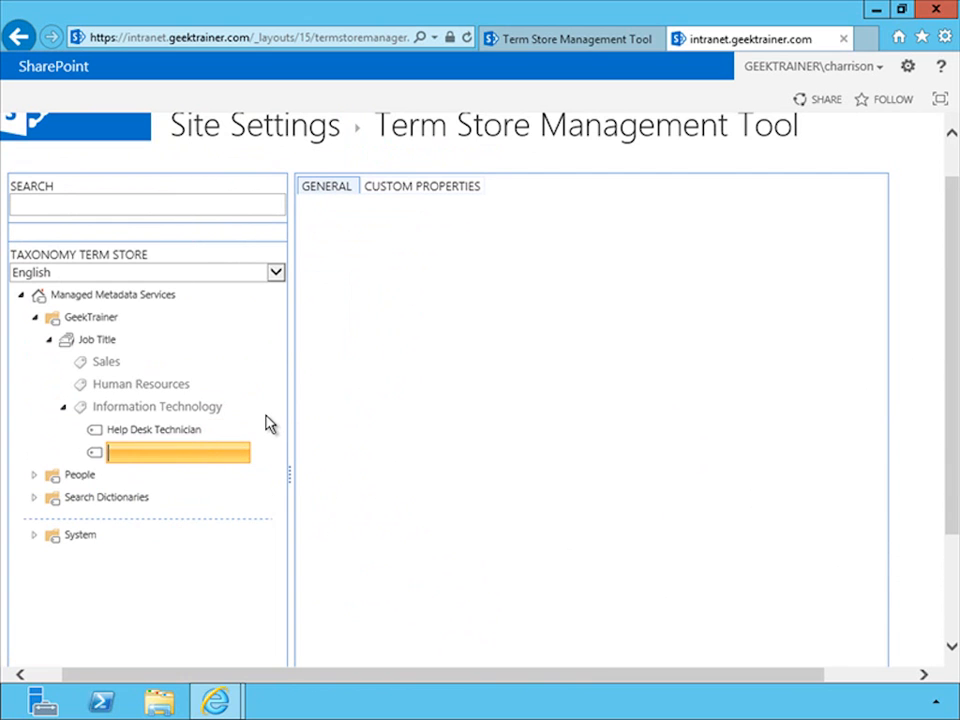
pyautogui.write('Administrat')
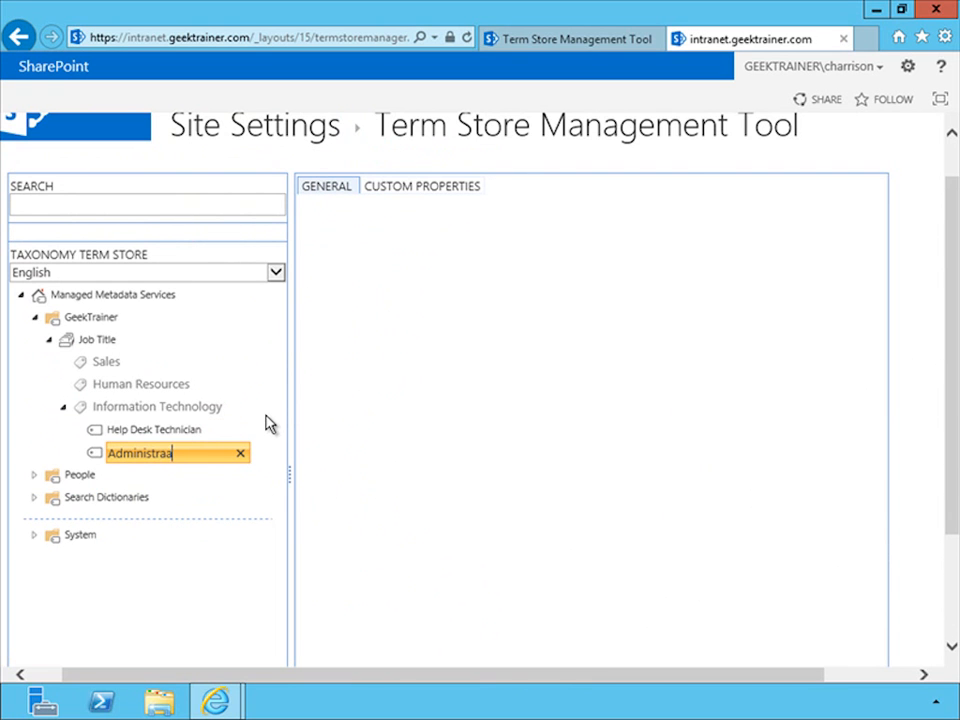
pyautogui.write('or')
pyautogui.press('Return')
pyautogui.write('Code Monkey')
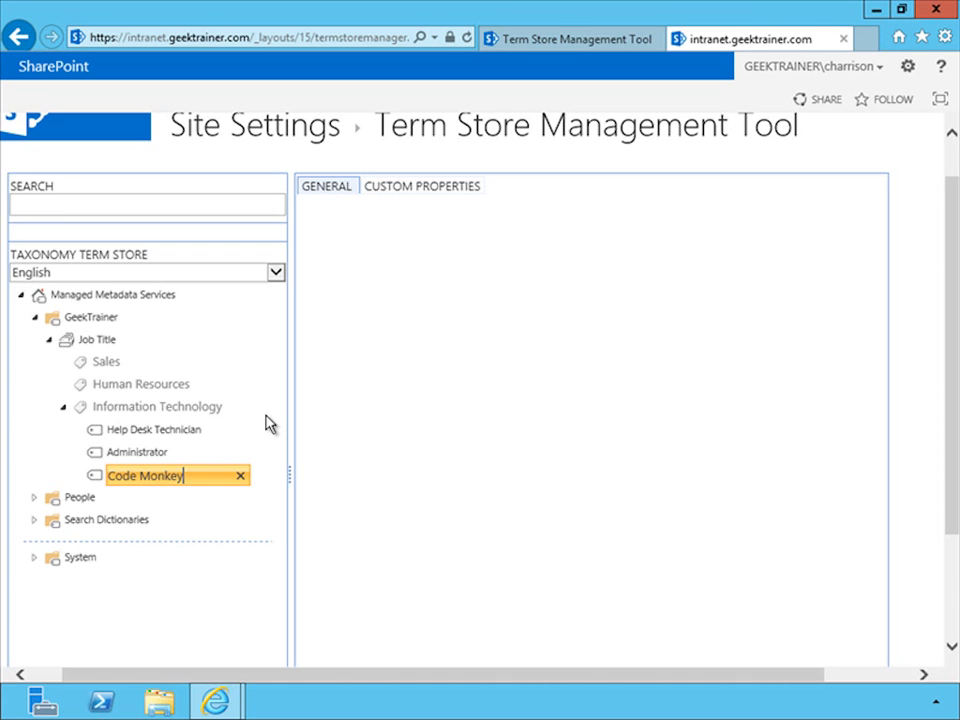
pyautogui.press('Return')
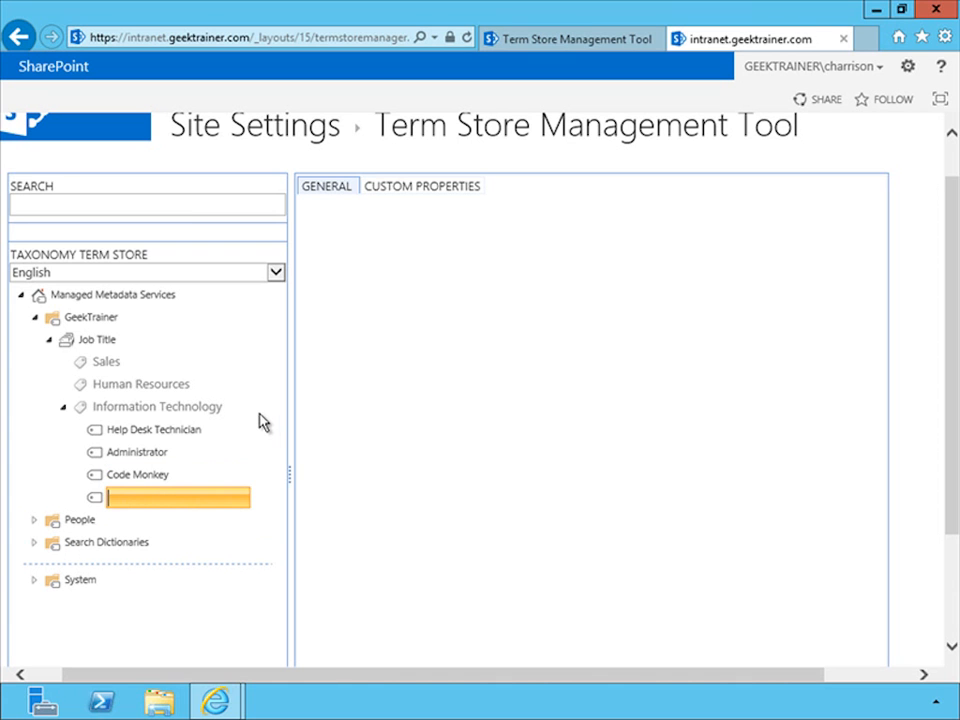
# Add Developer as another label for the Code Monkey term
pyautogui.click(150, 481)
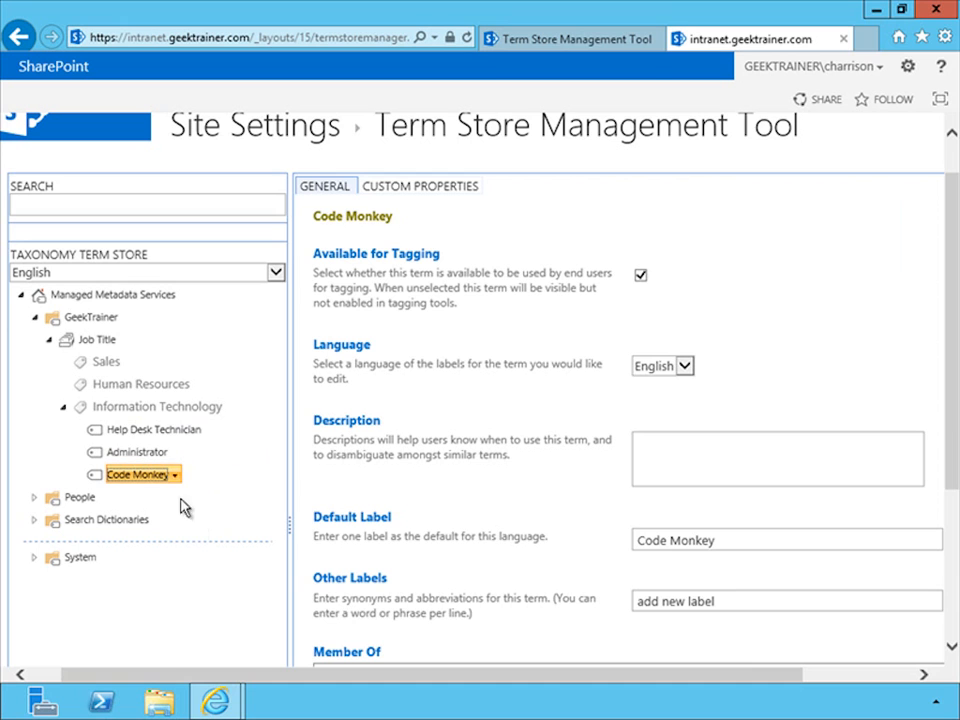
pyautogui.click(740, 603)
pyautogui.write('Deve')
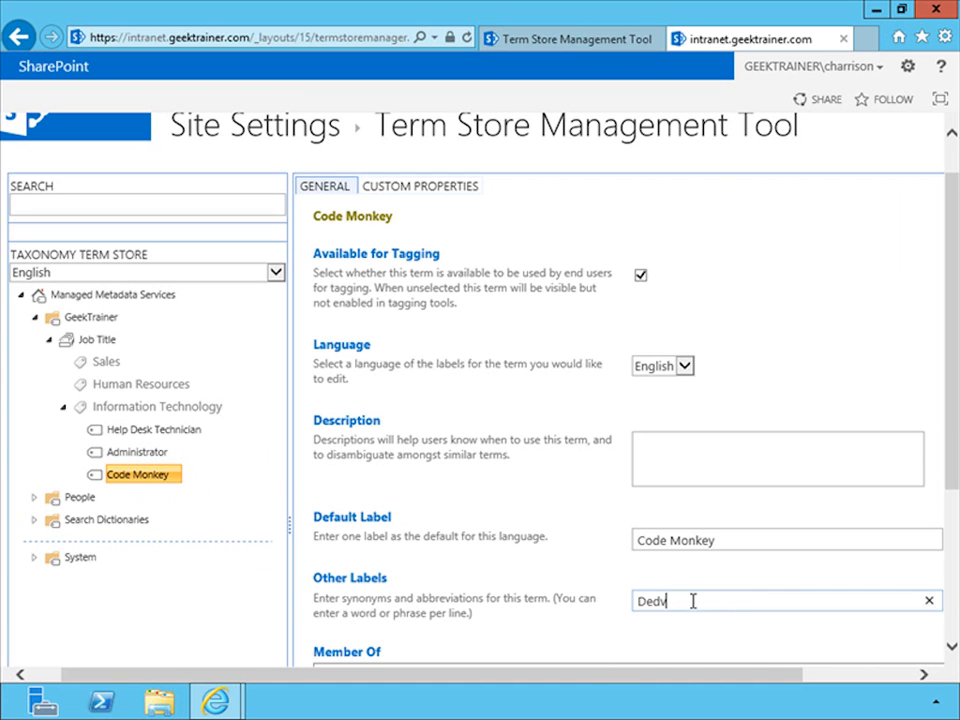
pyautogui.write('loper')
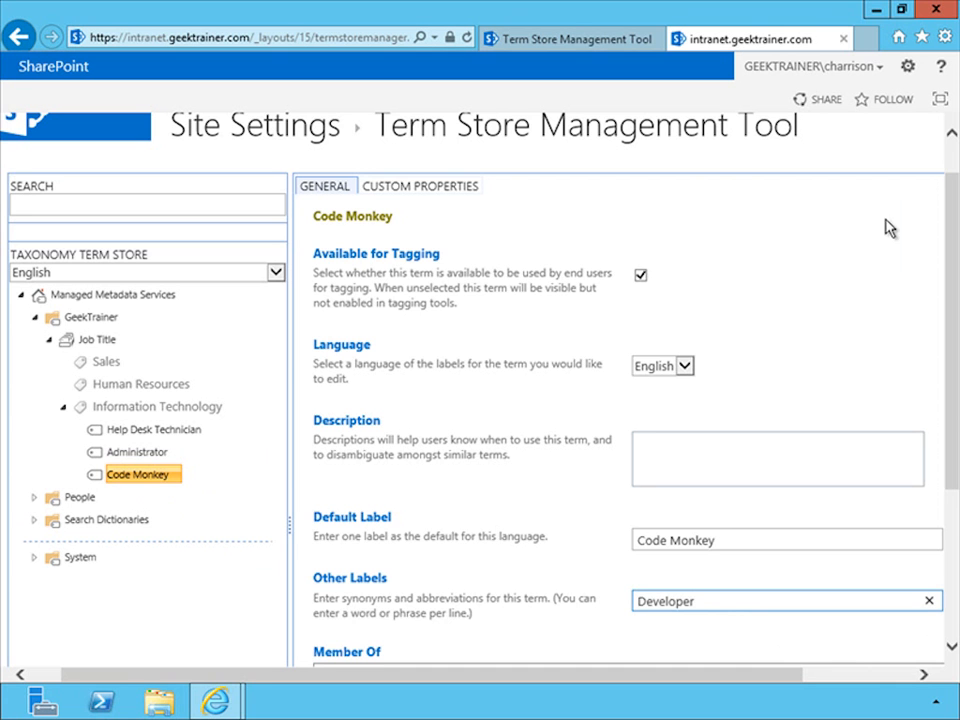
pyautogui.moveTo(957, 305); pyautogui.dragTo(952, 493)
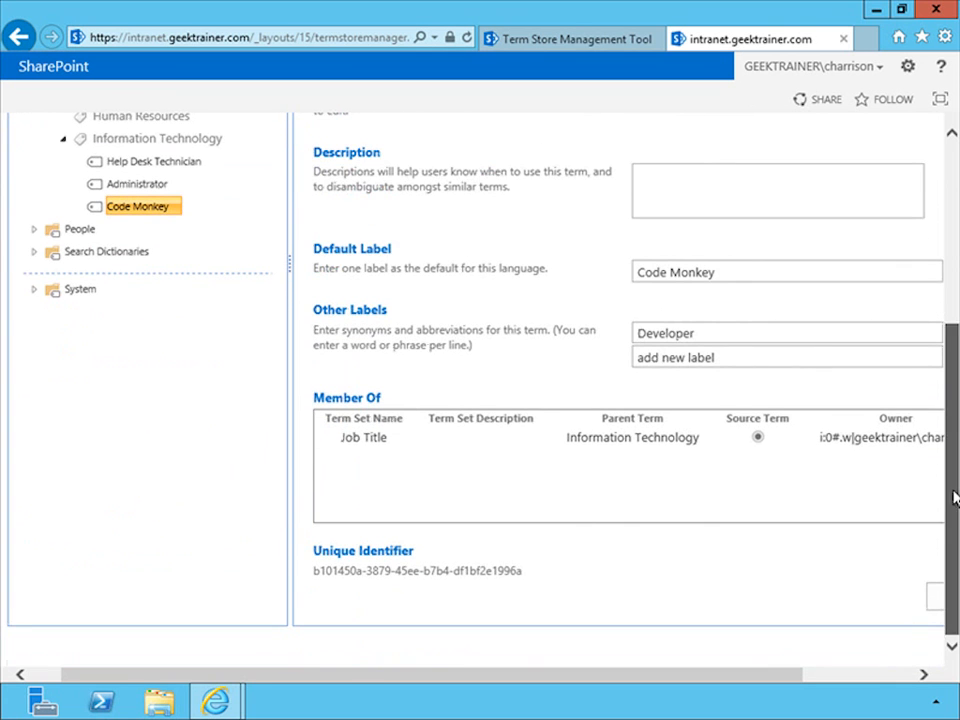